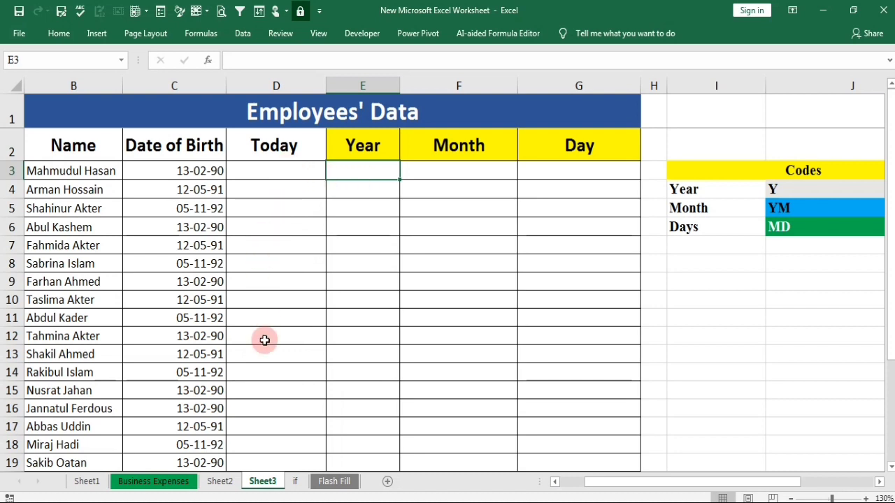
# - Enter =TODAY() in cell D3 as the first value of the Today column
pyautogui.click(267, 172)
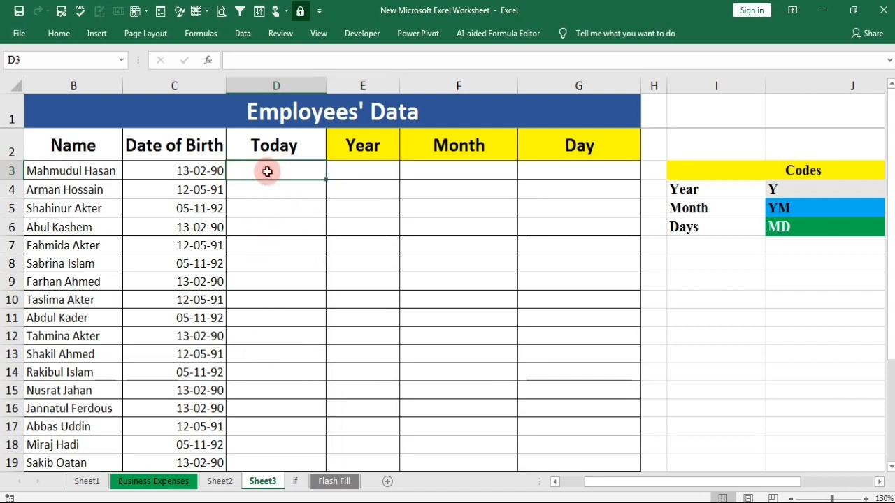
pyautogui.write('=')
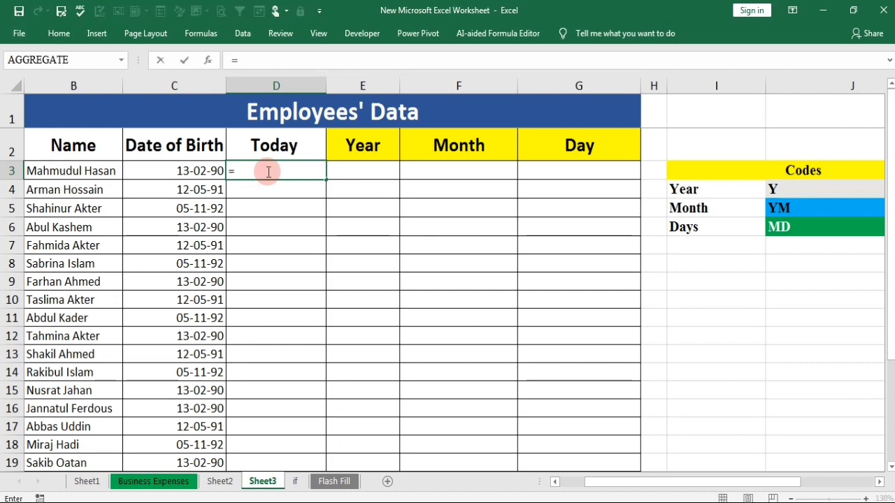
pyautogui.write('to')
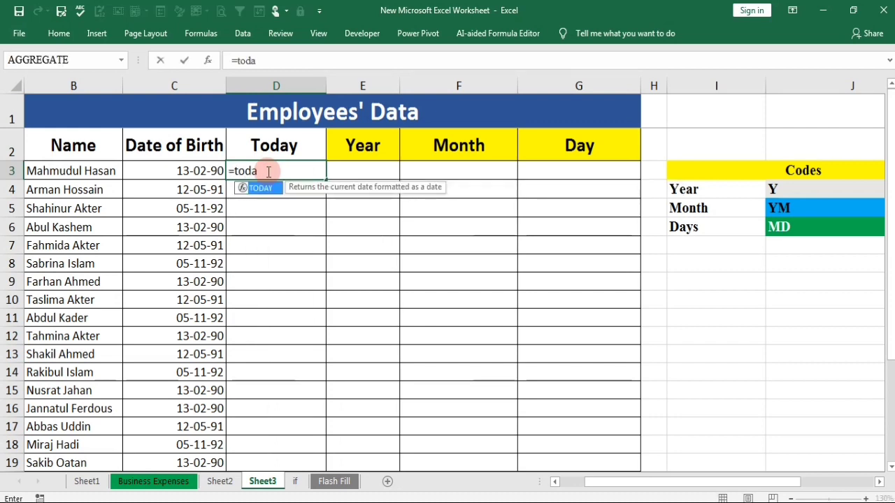
pyautogui.write('da')
pyautogui.press('Tab')
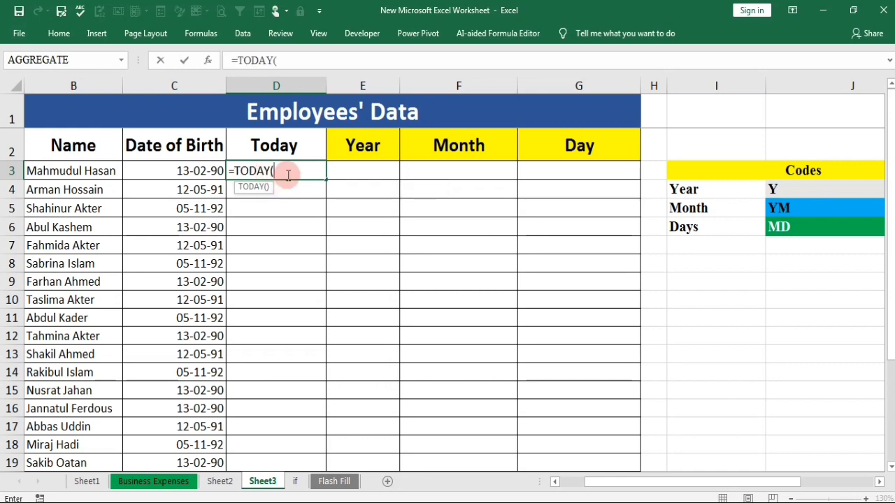
pyautogui.write(')')
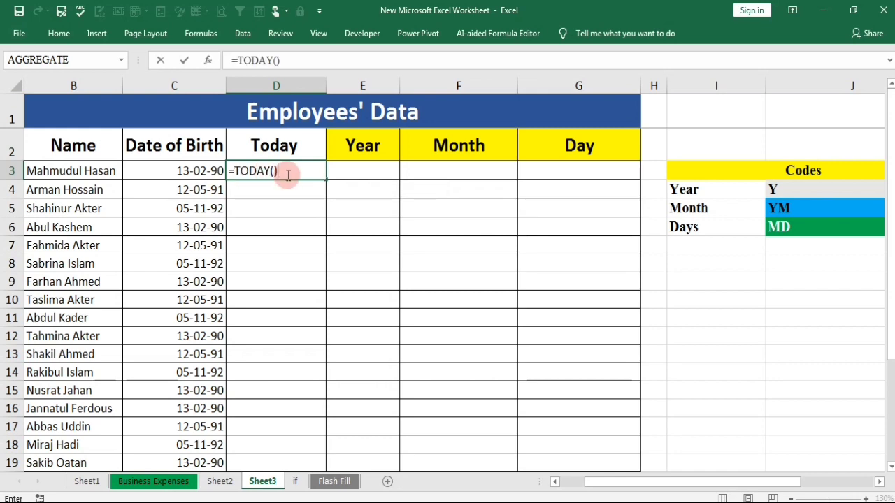
pyautogui.press('Return')
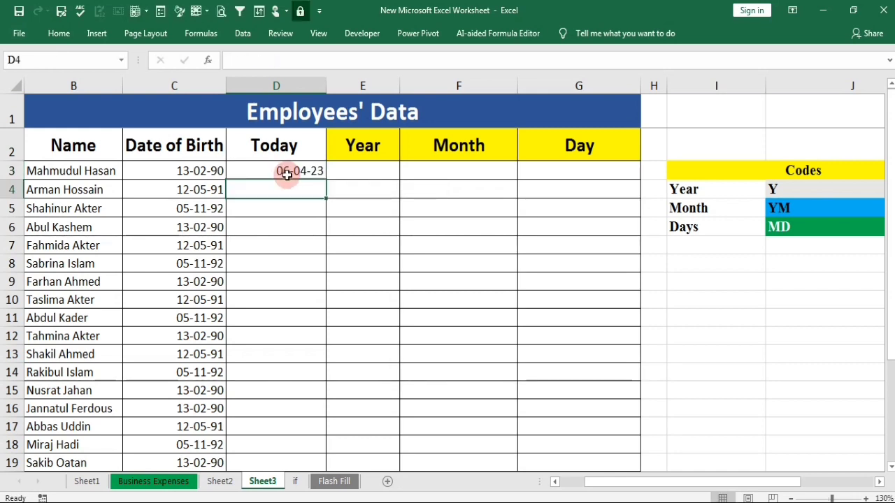
# - Fill the TODAY formula from D3 down the Today column to row 24
pyautogui.click(323, 175)
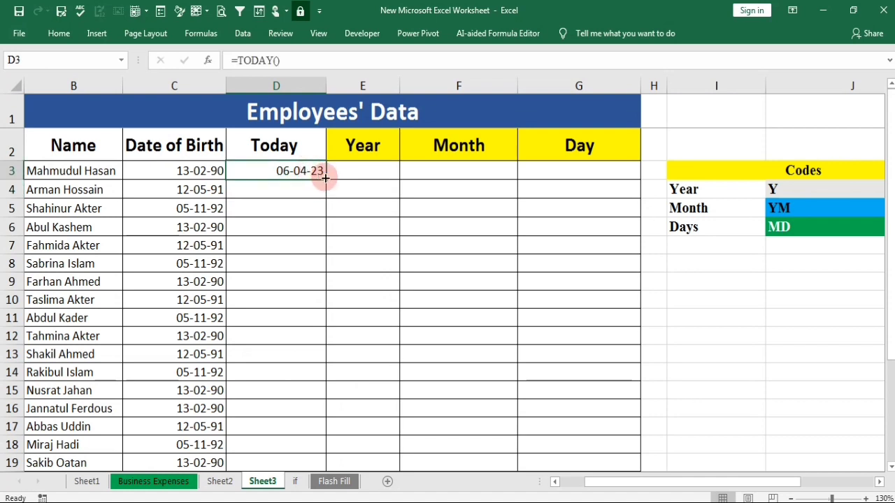
pyautogui.doubleClick(325, 177)
pyautogui.scroll(-4, 327, 210)
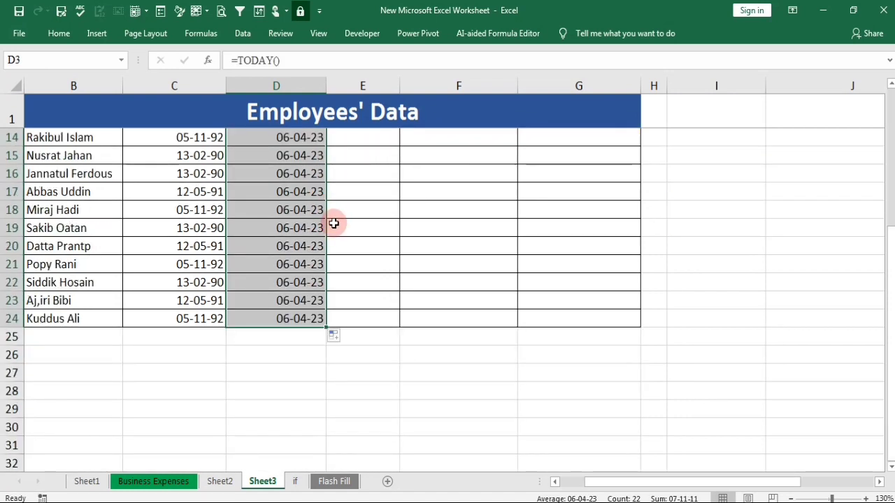
pyautogui.scroll(3, 306, 282)
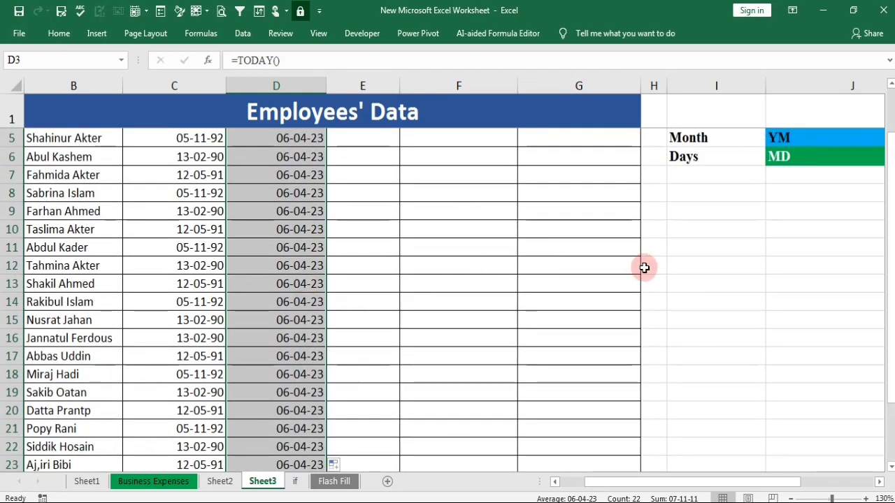
pyautogui.click(474, 263)
pyautogui.scroll(1, 334, 225)
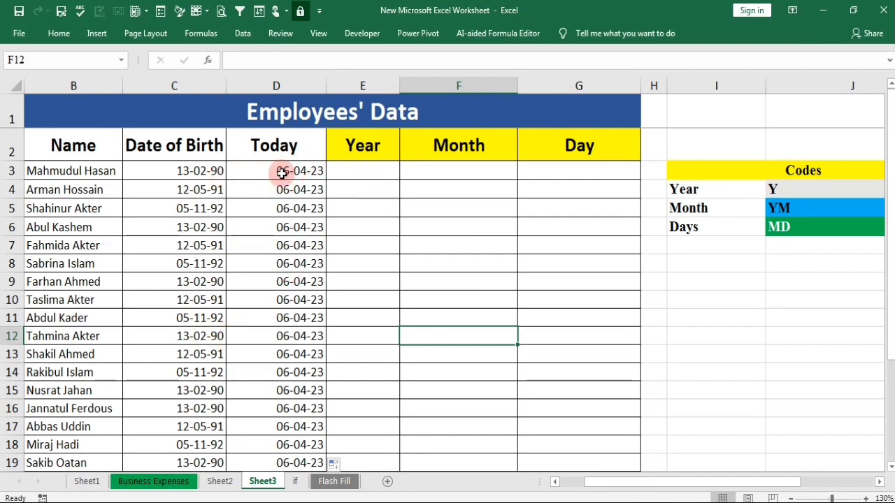
# - Begin a DATEDIF formula in cell E3 of the Year column and open its function arguments
pyautogui.click(362, 171)
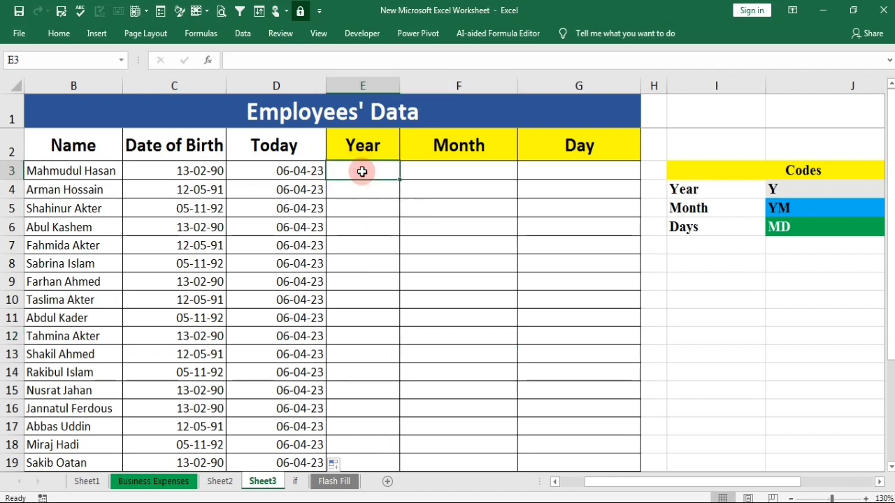
pyautogui.write('=')
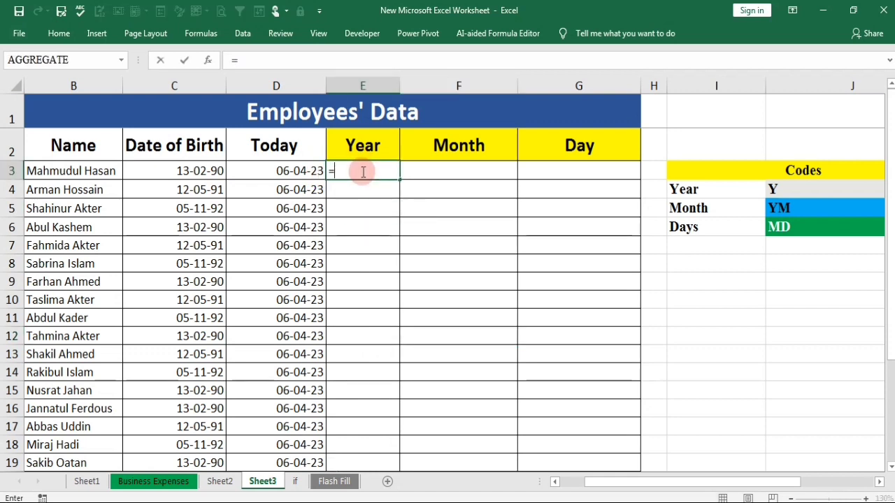
pyautogui.write('date')
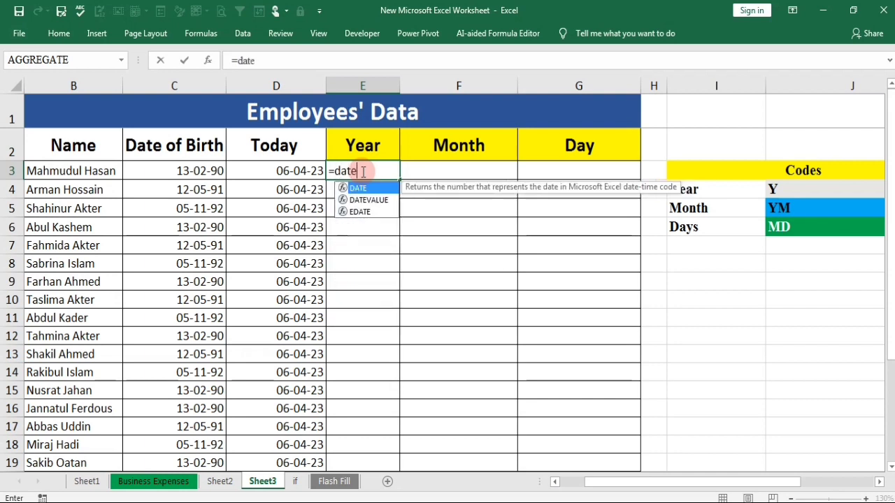
pyautogui.write('dif')
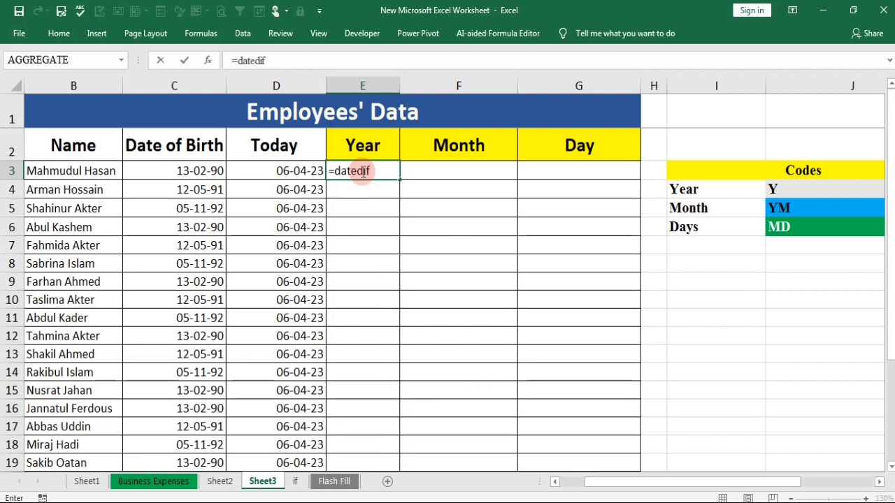
pyautogui.write('(')
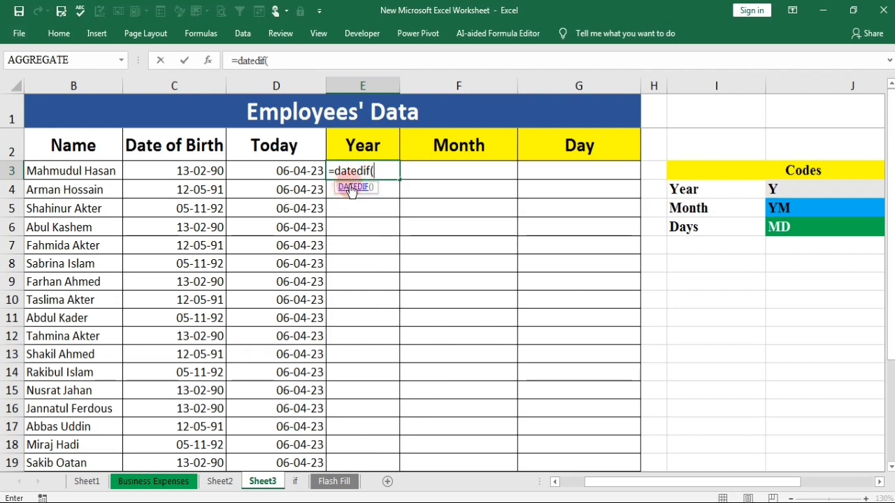
pyautogui.click(351, 188)
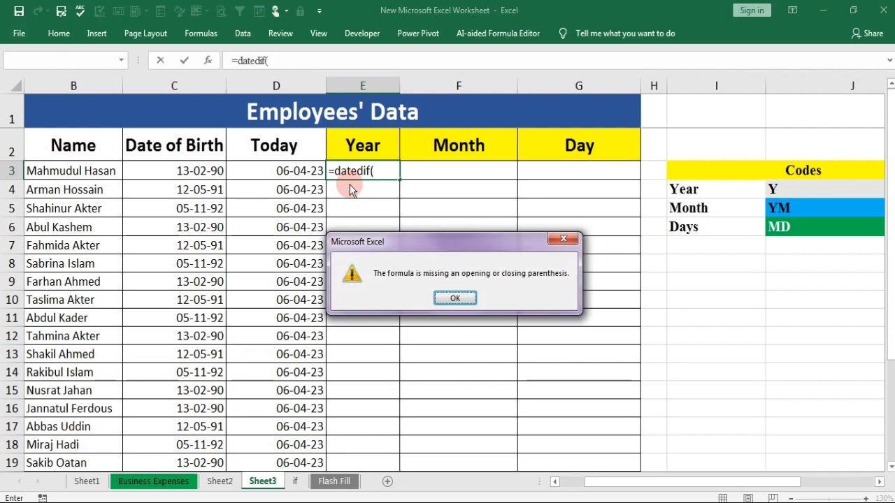
pyautogui.click(448, 298)
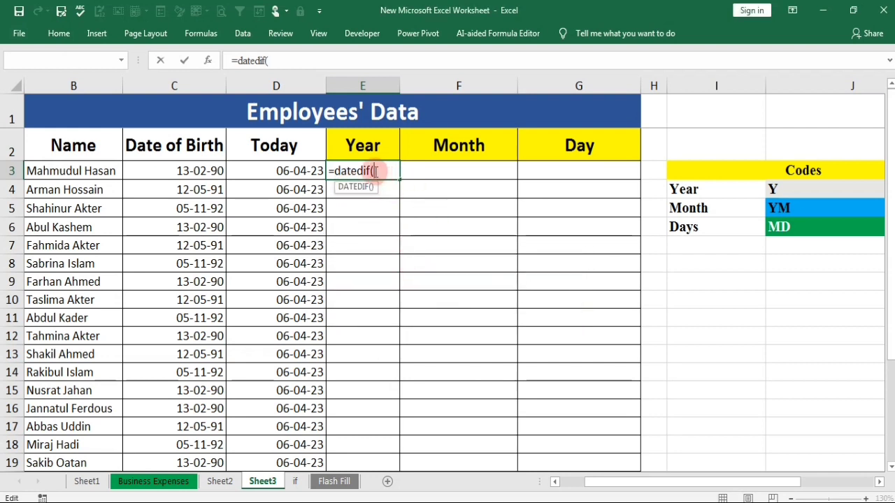
pyautogui.click(207, 61)
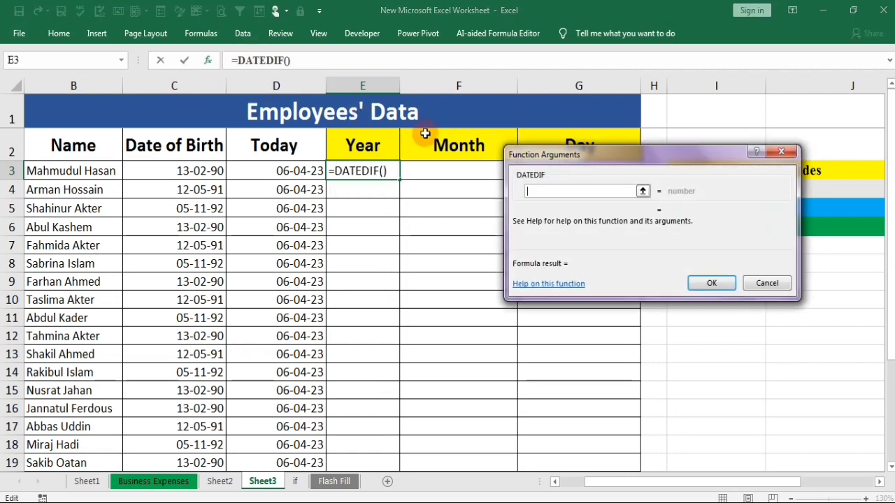
pyautogui.moveTo(600, 154); pyautogui.dragTo(625, 149)
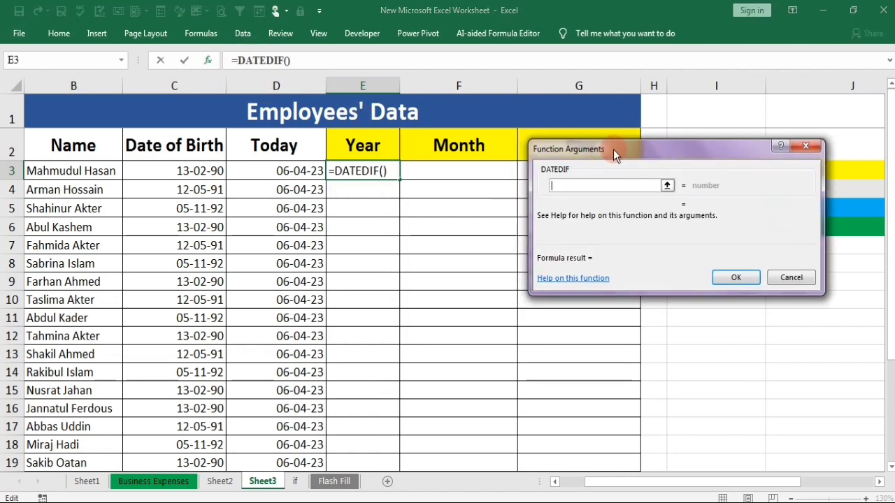
pyautogui.click(384, 172)
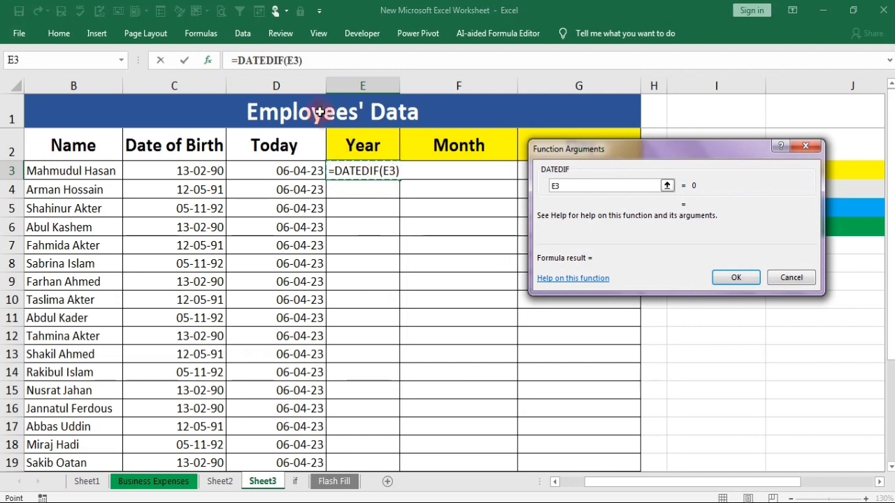
pyautogui.moveTo(607, 186); pyautogui.dragTo(551, 193)
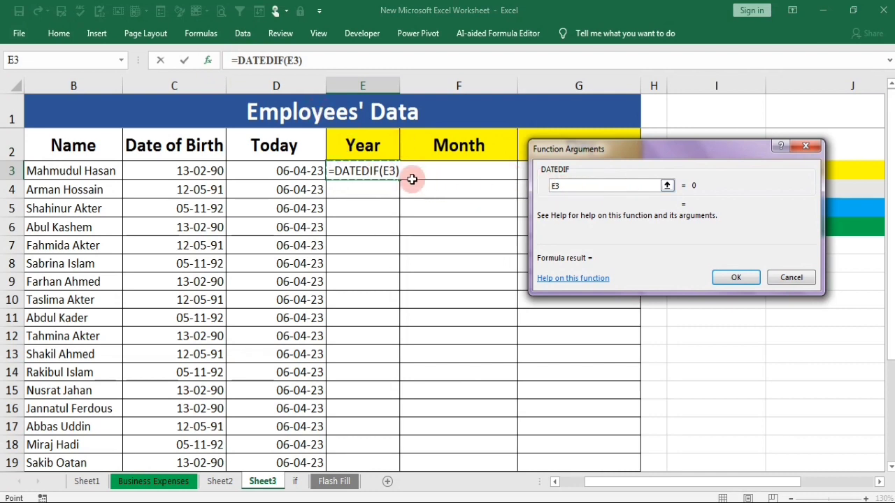
pyautogui.click(299, 61)
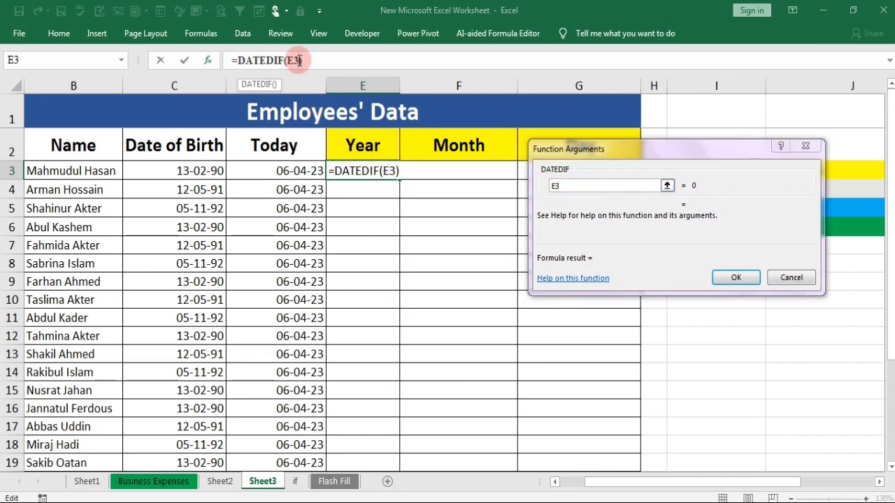
pyautogui.press('BackSpace')
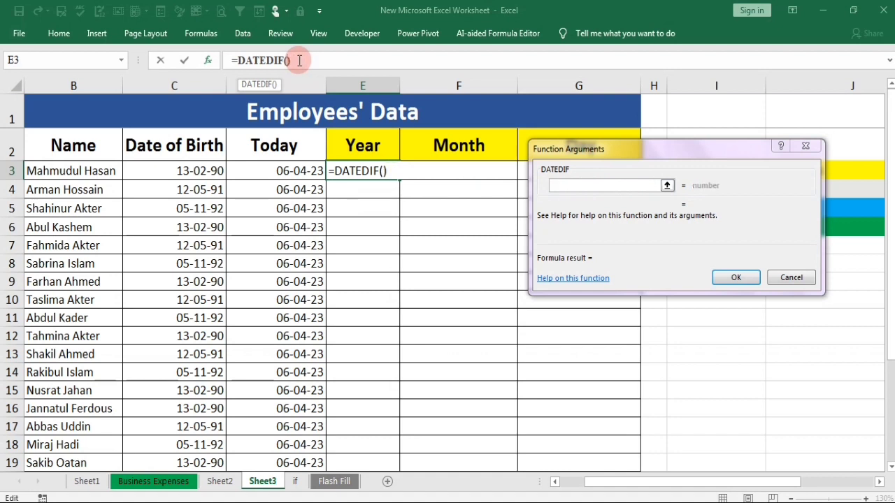
# - Complete the DATEDIF formula in E3 with start date C3, end date D3 and unit "Y"
pyautogui.click(201, 170)
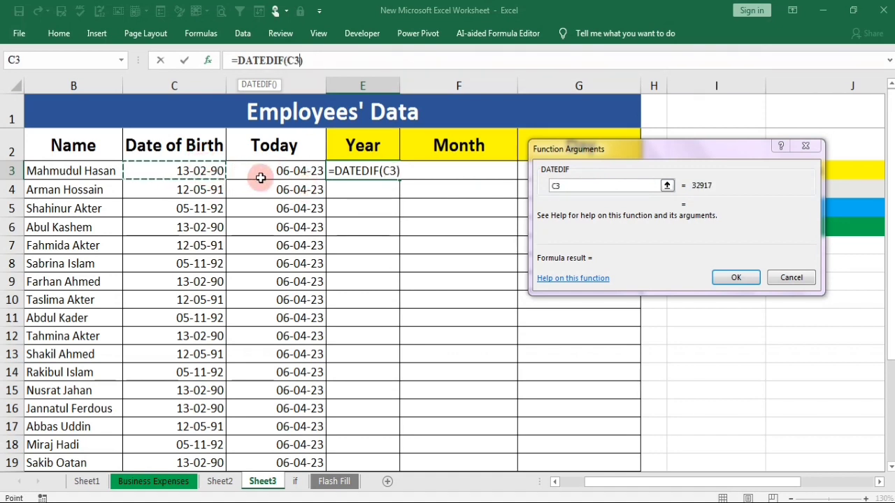
pyautogui.write(',')
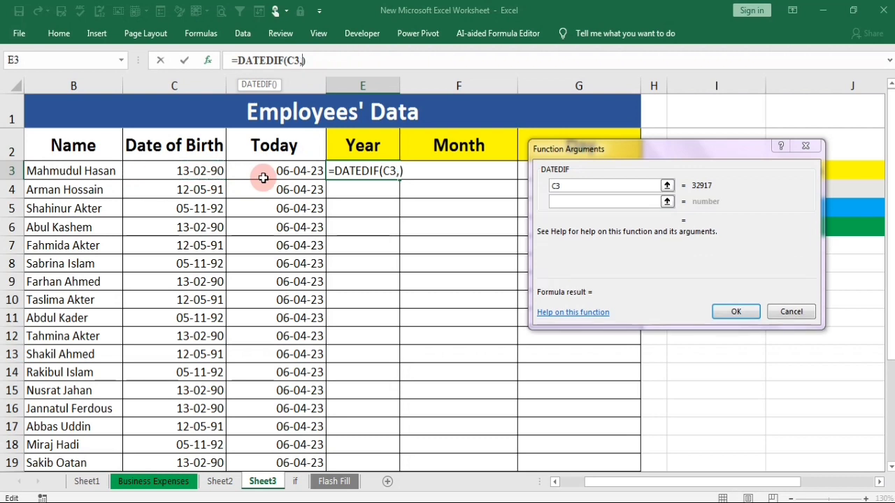
pyautogui.click(299, 173)
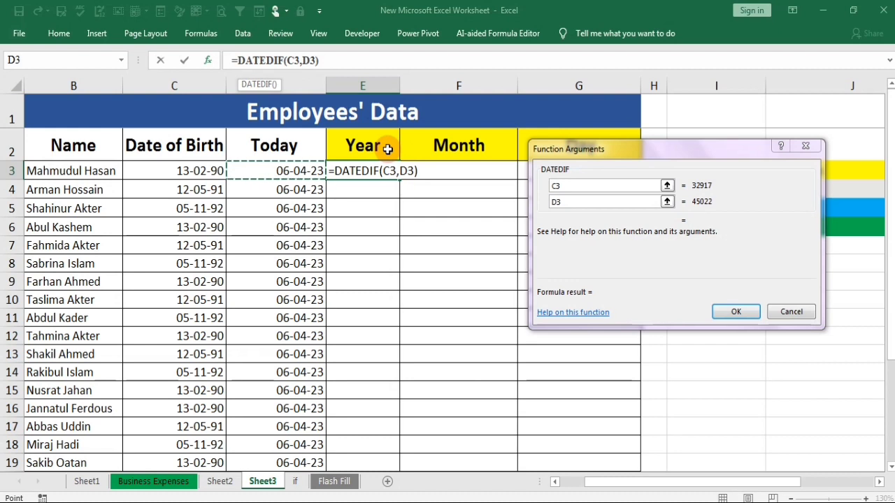
pyautogui.write(',')
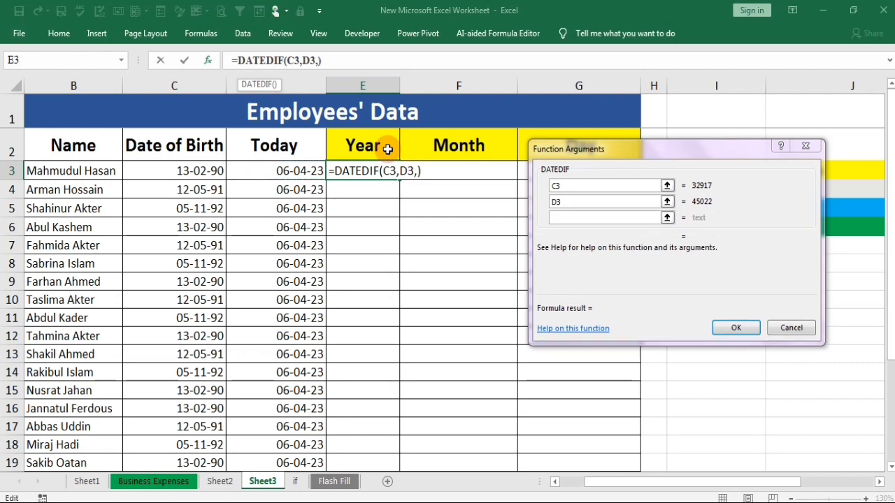
pyautogui.write('"Y')
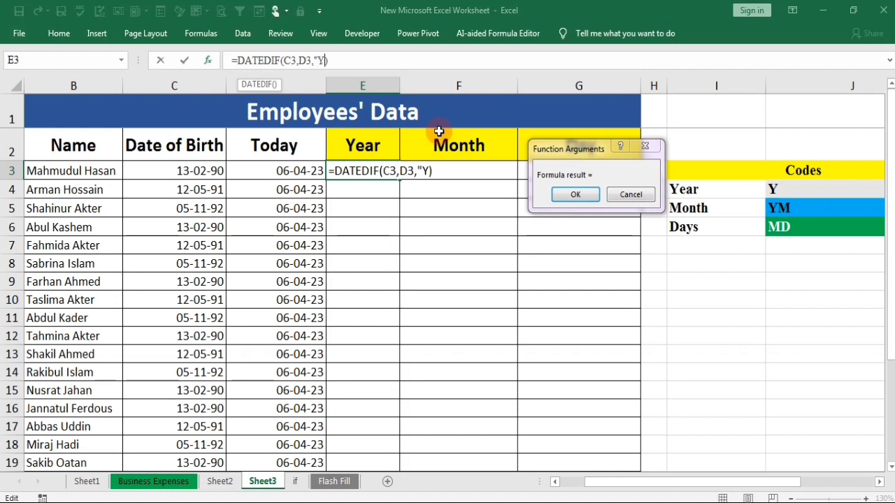
pyautogui.write('"')
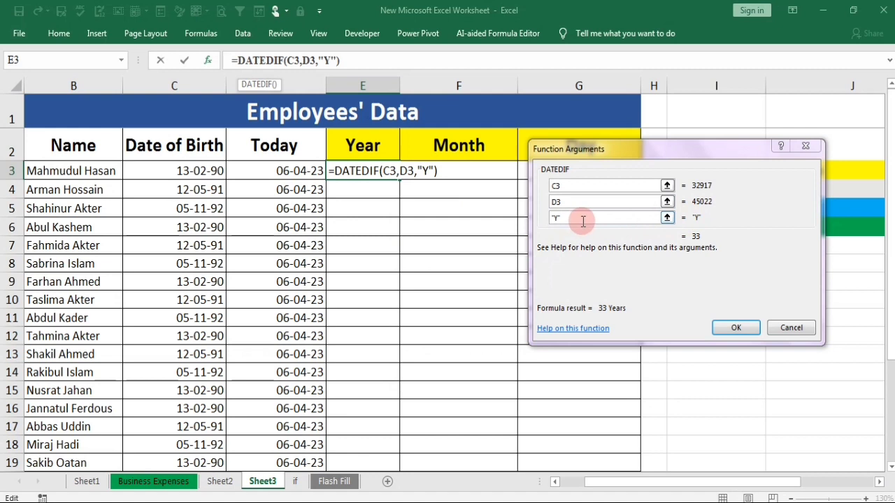
pyautogui.click(738, 324)
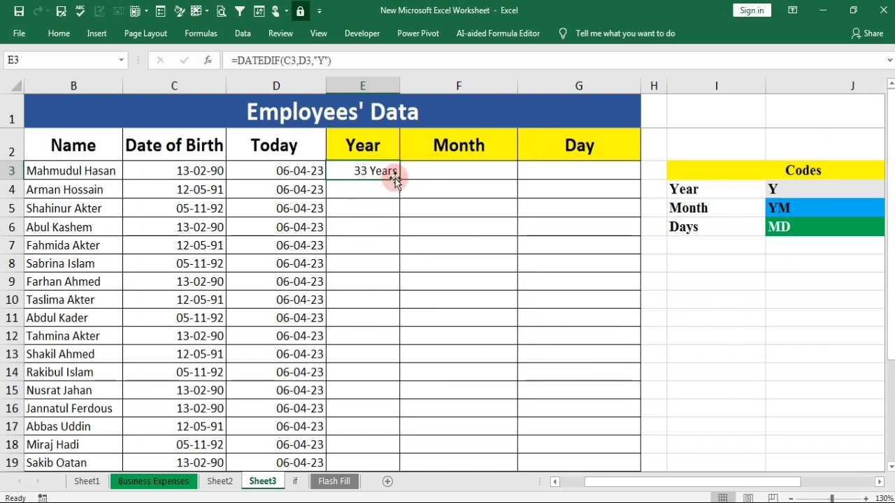
# - Write the formula =DATEDIF(C3,D3,"YM") in cell F3 of the Month column
pyautogui.click(430, 173)
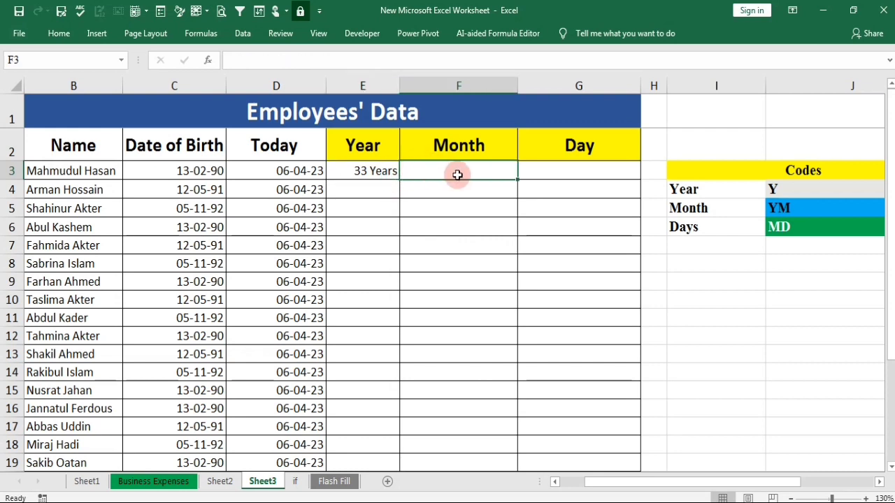
pyautogui.write('=')
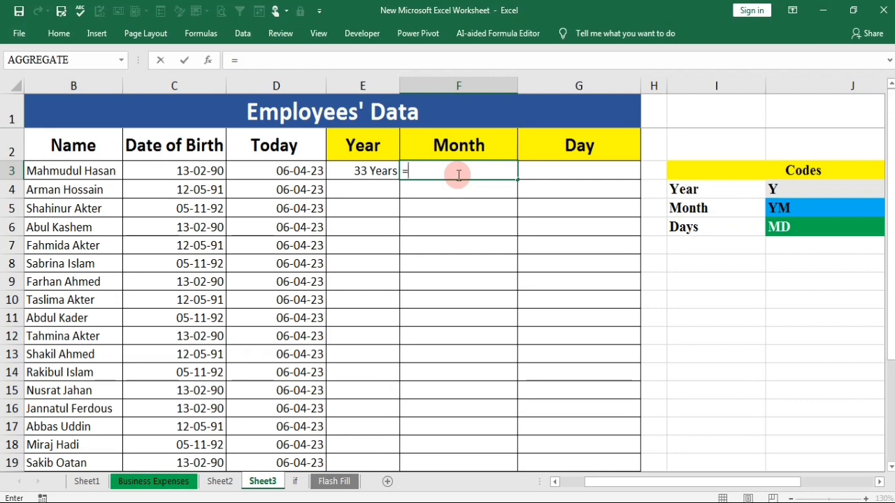
pyautogui.write('date')
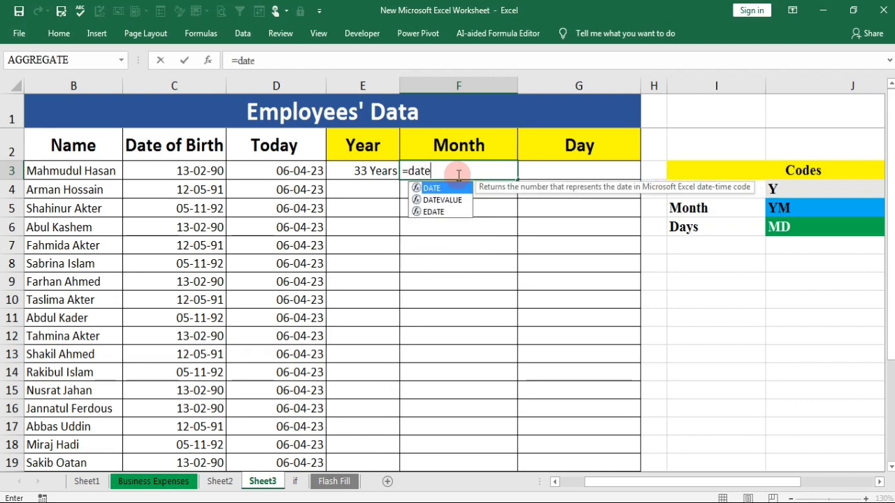
pyautogui.write('dif')
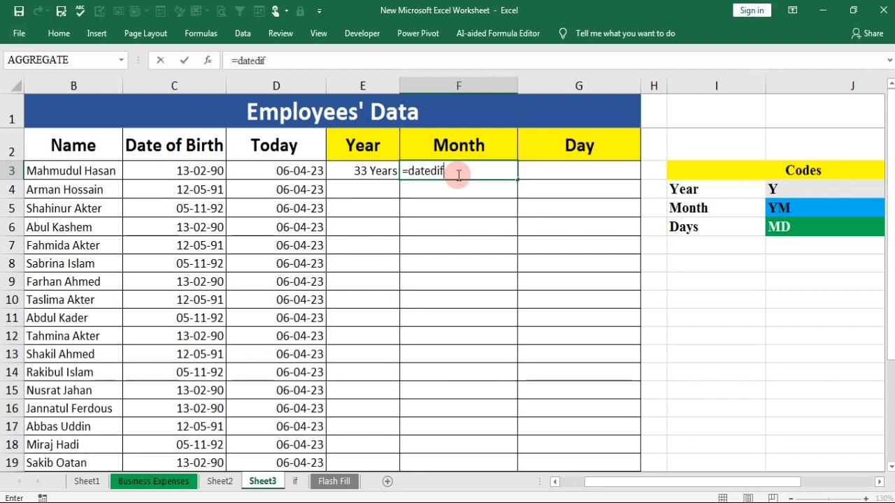
pyautogui.write('(')
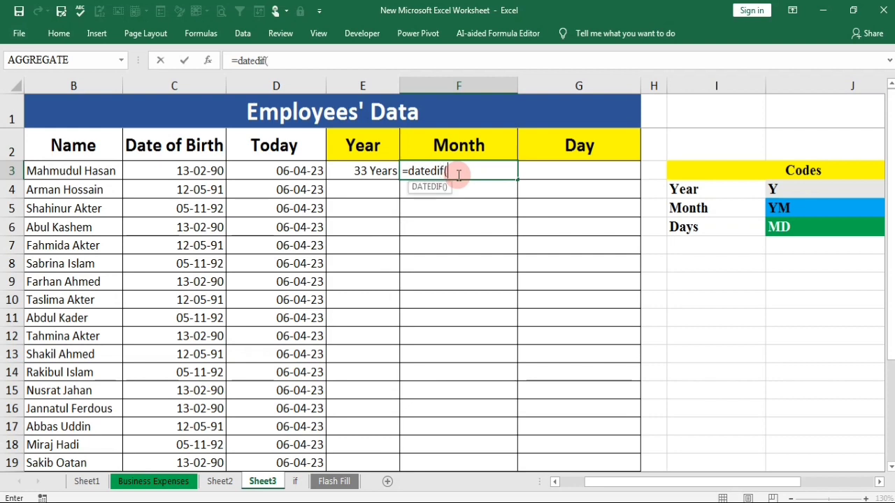
pyautogui.click(197, 172)
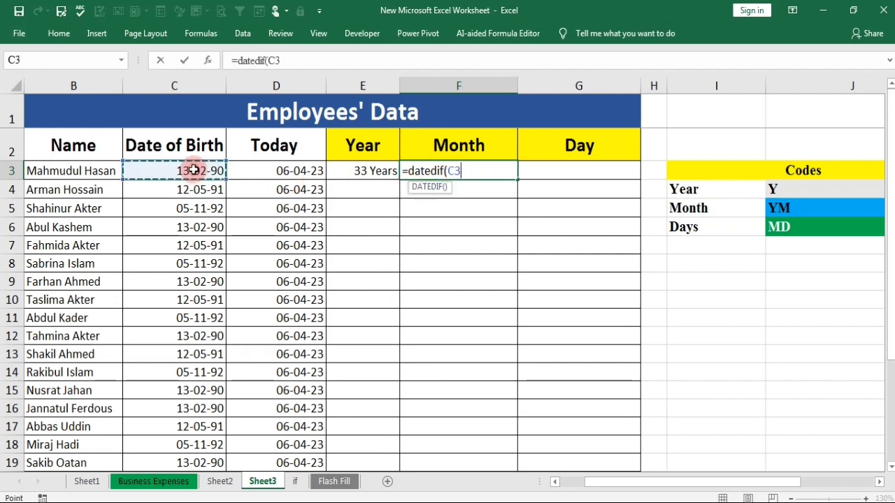
pyautogui.write(',')
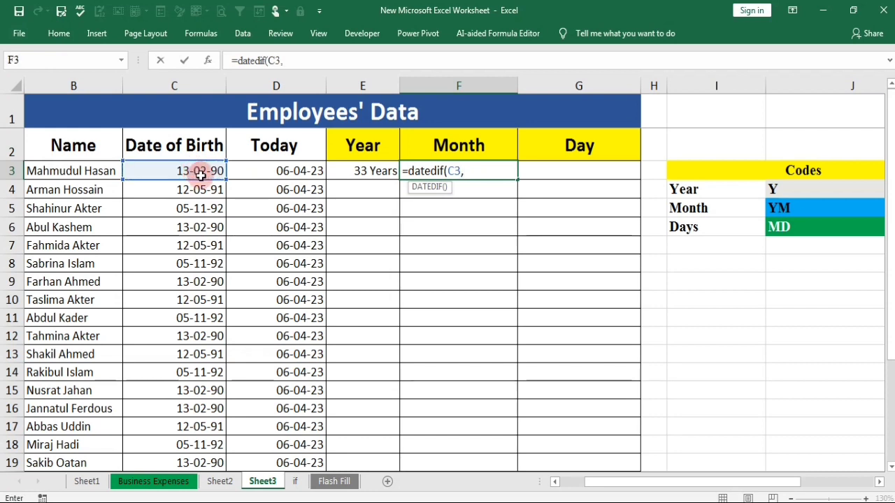
pyautogui.click(281, 172)
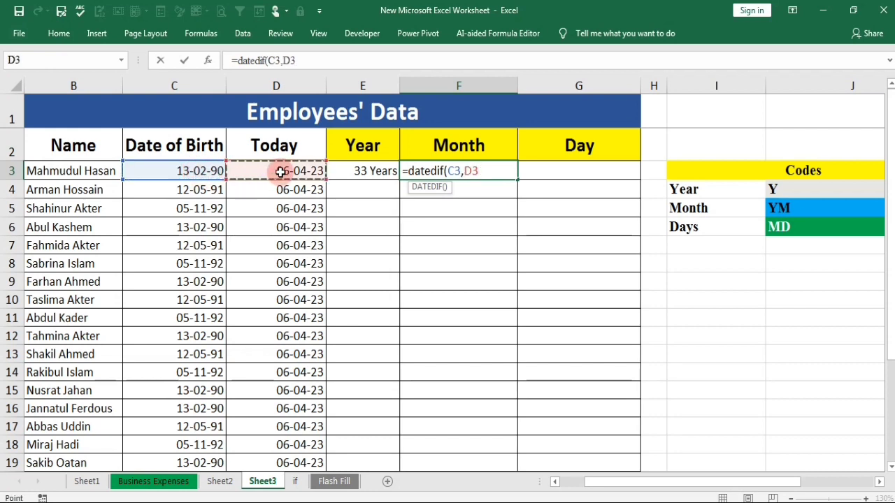
pyautogui.write(',"YM')
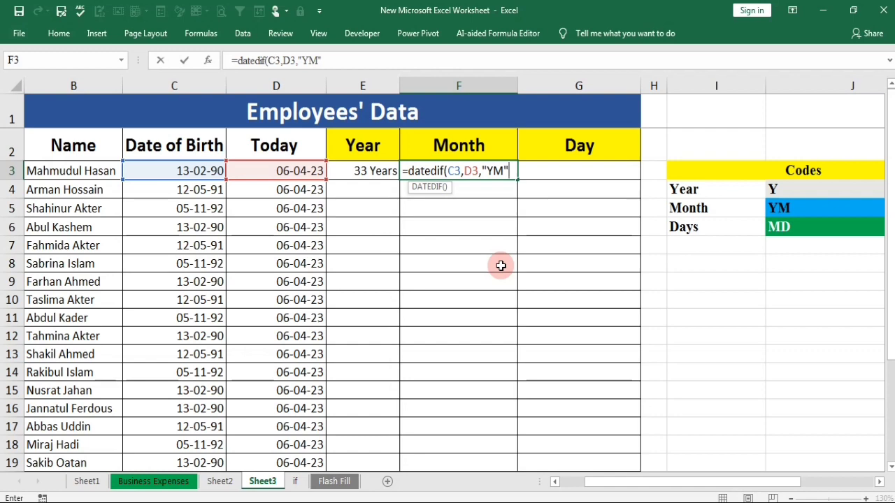
pyautogui.write(')')
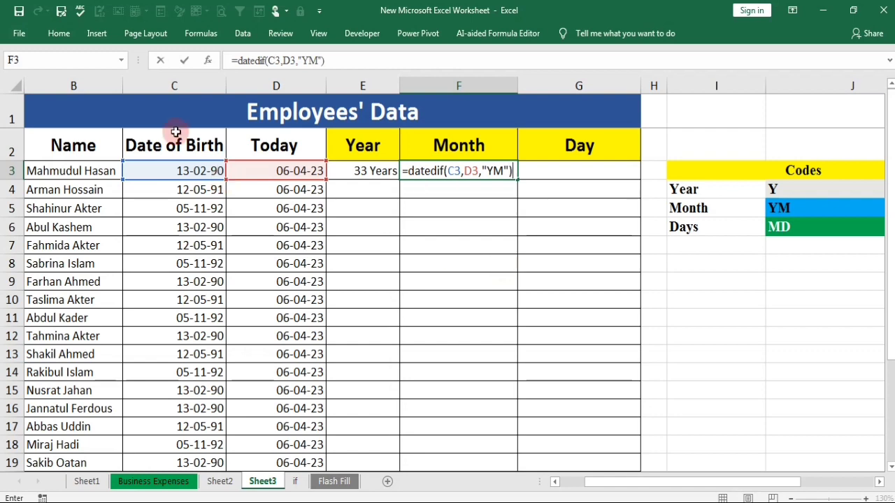
# - Review the function arguments of the DATEDIF formula in F3 and accept it
pyautogui.click(208, 61)
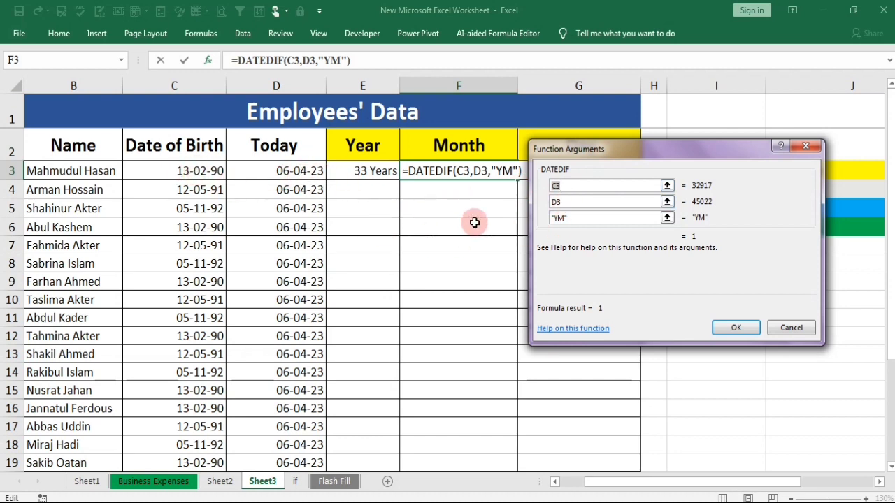
pyautogui.moveTo(675, 152); pyautogui.dragTo(577, 257)
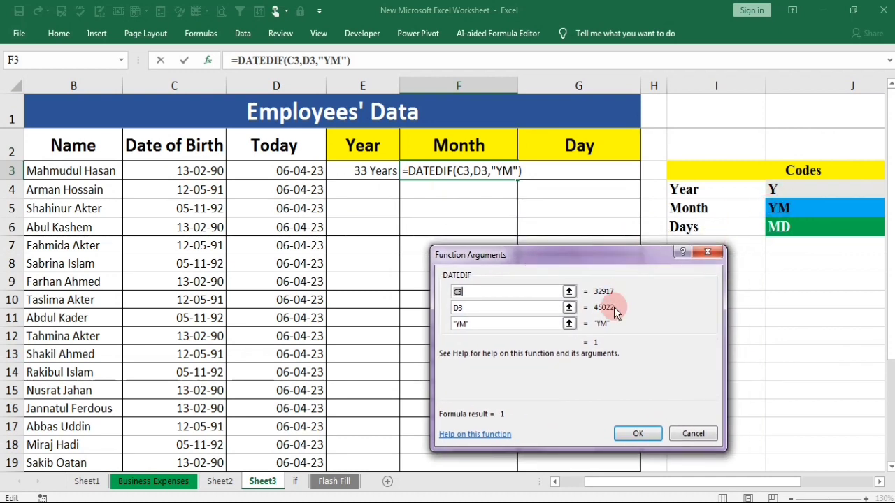
pyautogui.click(635, 433)
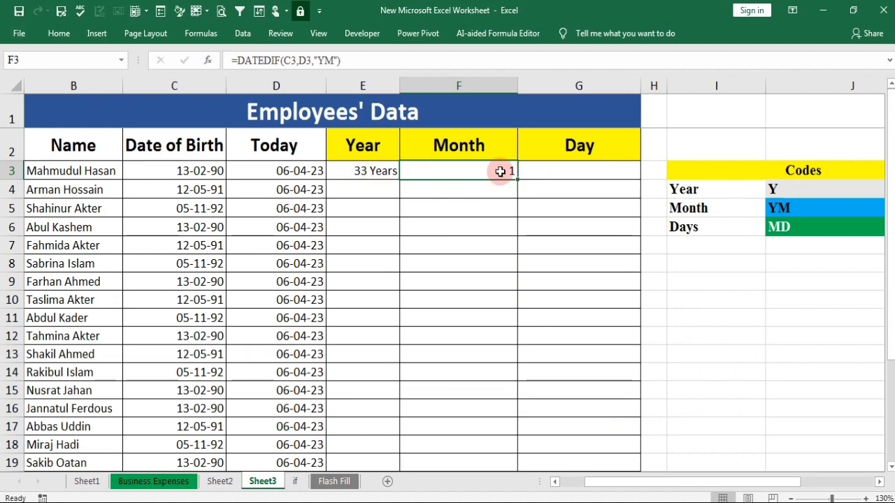
# - Write the formula =DATEDIF(C3,D3,"MD") in cell G3 of the Day column
pyautogui.click(574, 172)
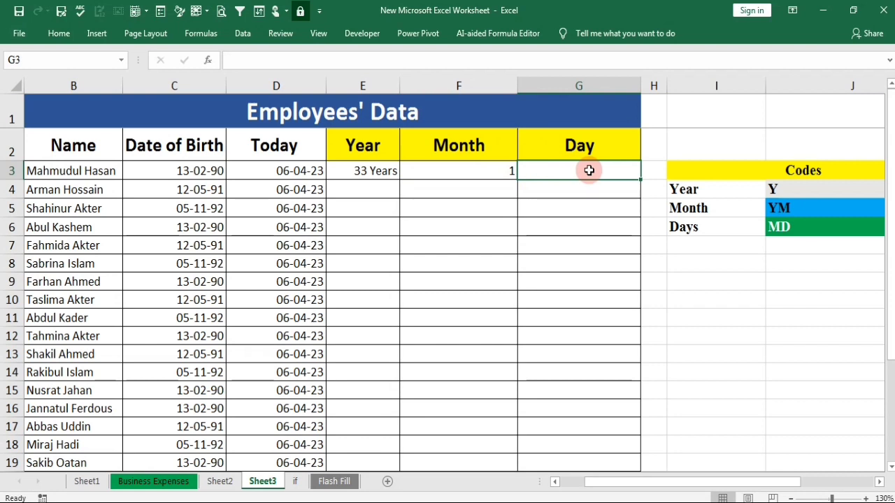
pyautogui.write('=')
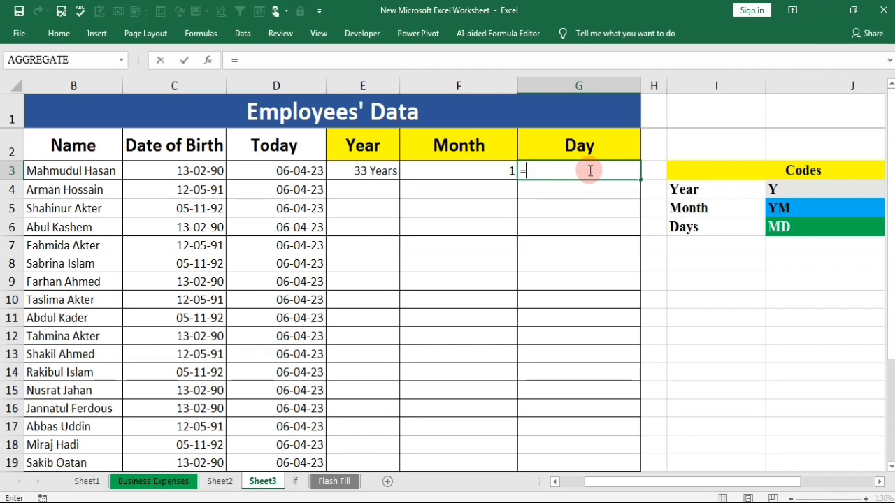
pyautogui.write('date')
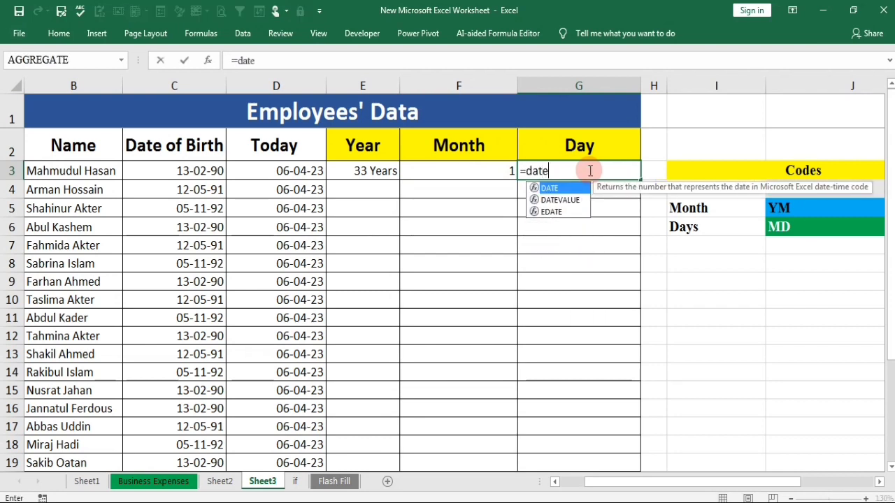
pyautogui.write('di')
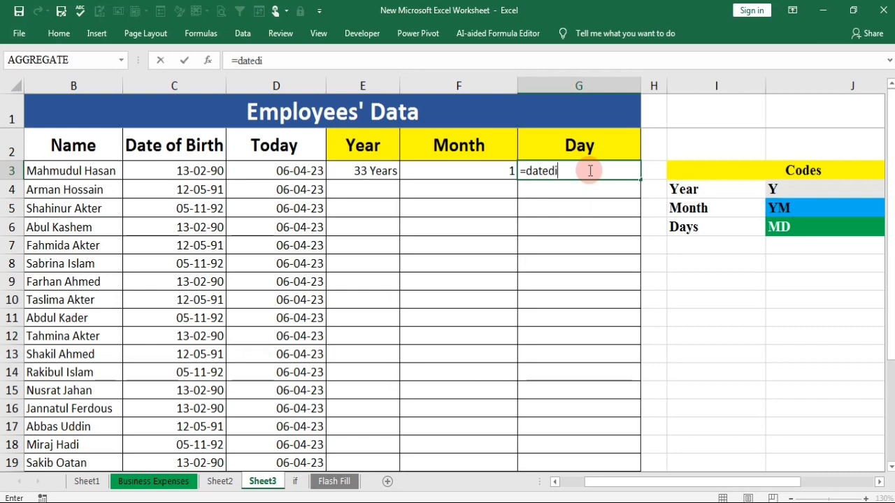
pyautogui.write('f(')
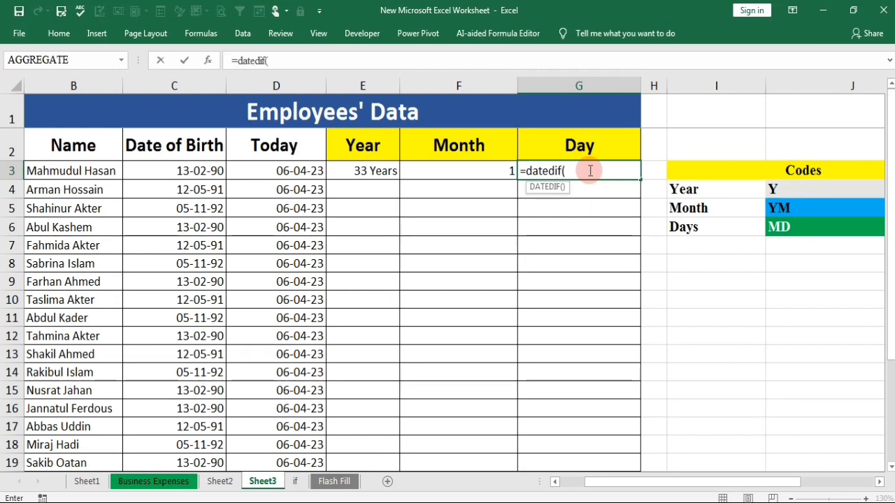
pyautogui.click(193, 173)
pyautogui.write(',')
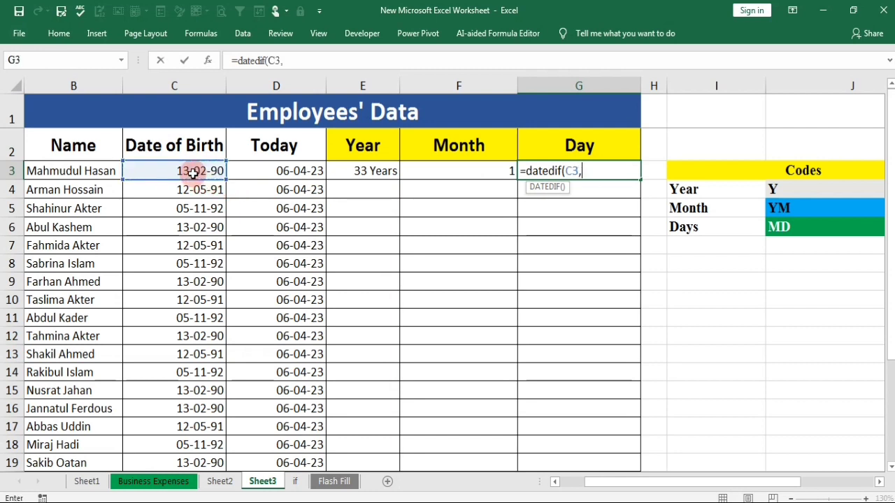
pyautogui.click(287, 174)
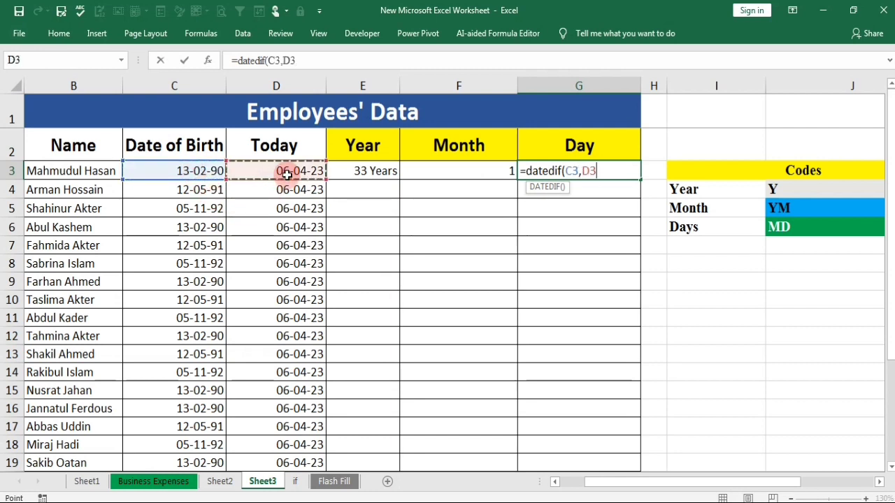
pyautogui.write(',')
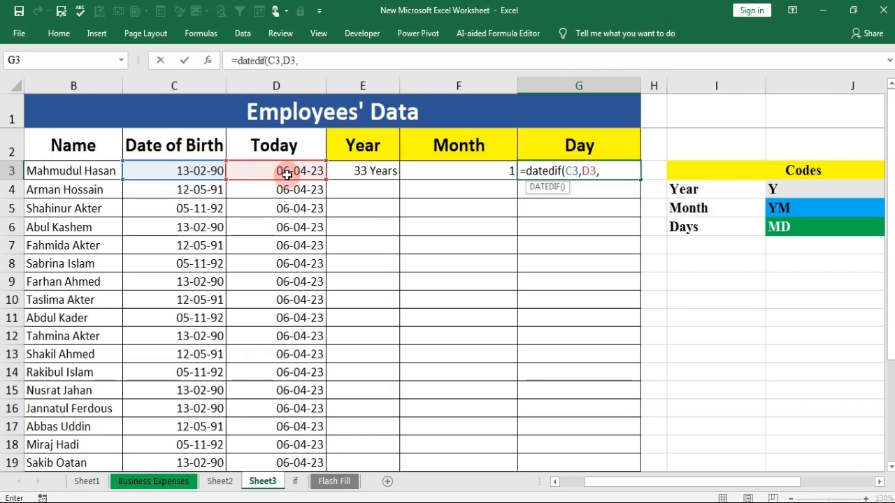
pyautogui.write('MD')
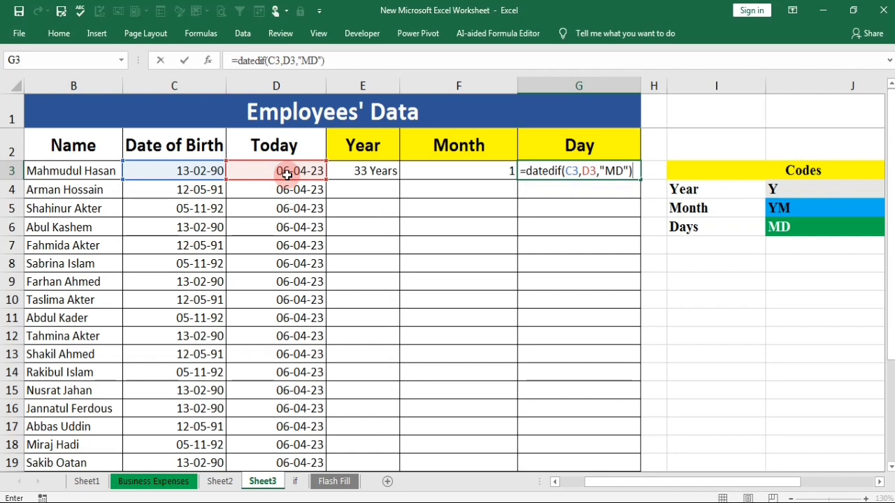
# - Review the function arguments of the DATEDIF formula in G3 and accept it
pyautogui.click(208, 60)
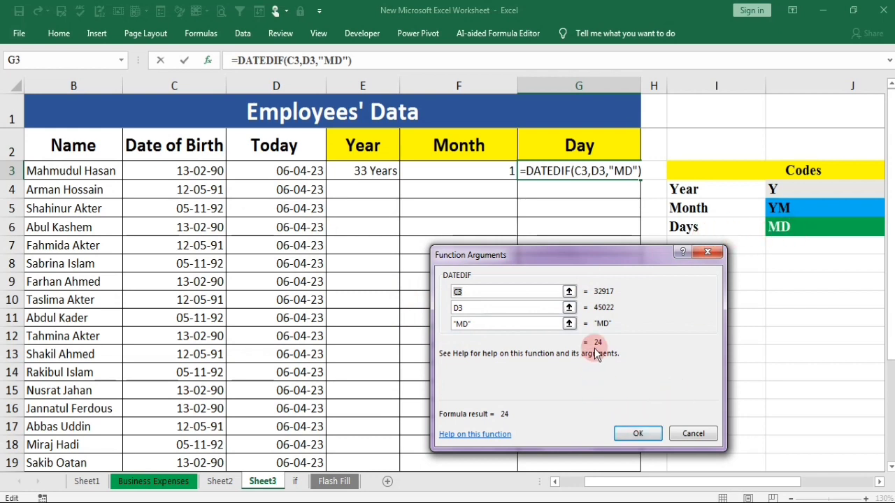
pyautogui.click(638, 429)
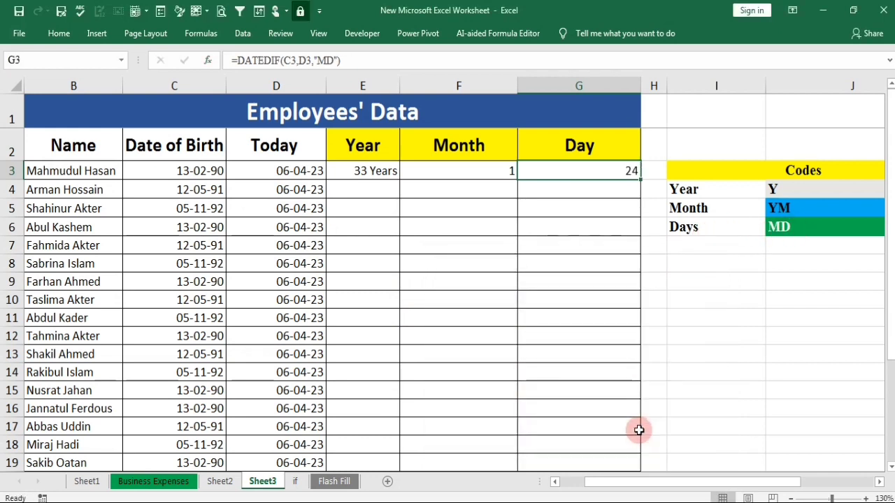
pyautogui.click(704, 306)
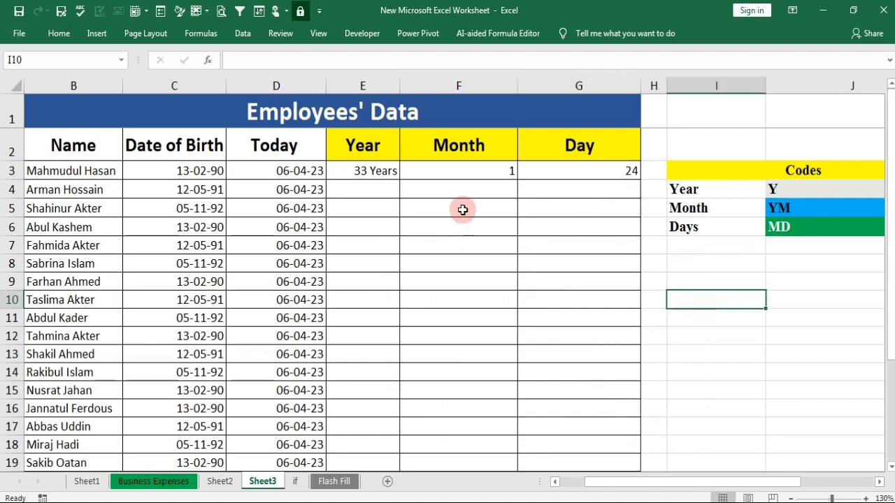
# - Fill the DATEDIF formulas from E3, F3 and G3 down the Year, Month and Day columns to row 24
pyautogui.click(386, 172)
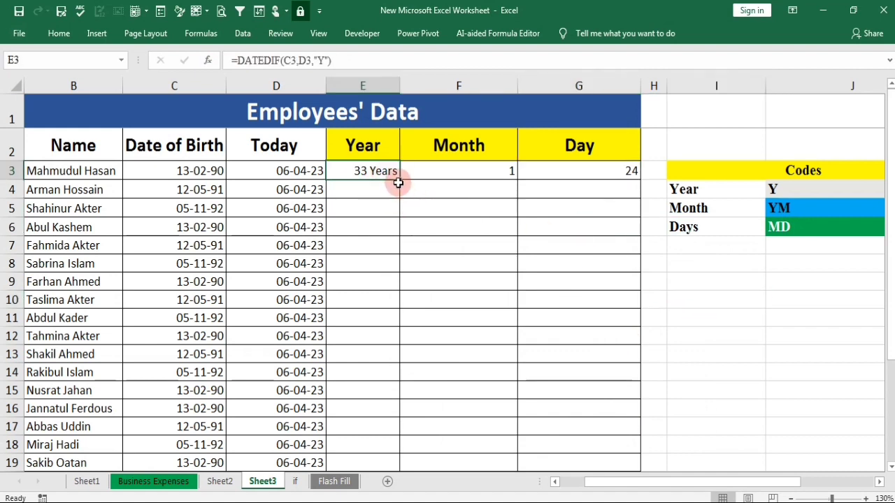
pyautogui.doubleClick(399, 180)
pyautogui.click(489, 176)
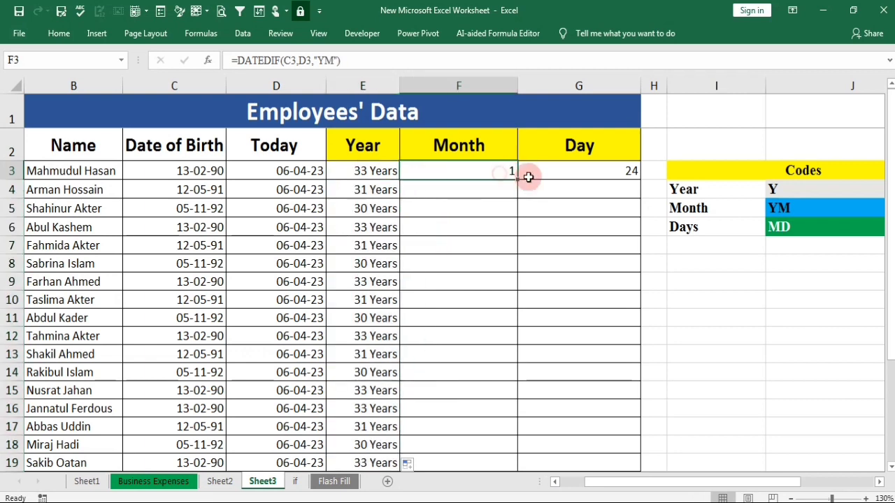
pyautogui.doubleClick(517, 179)
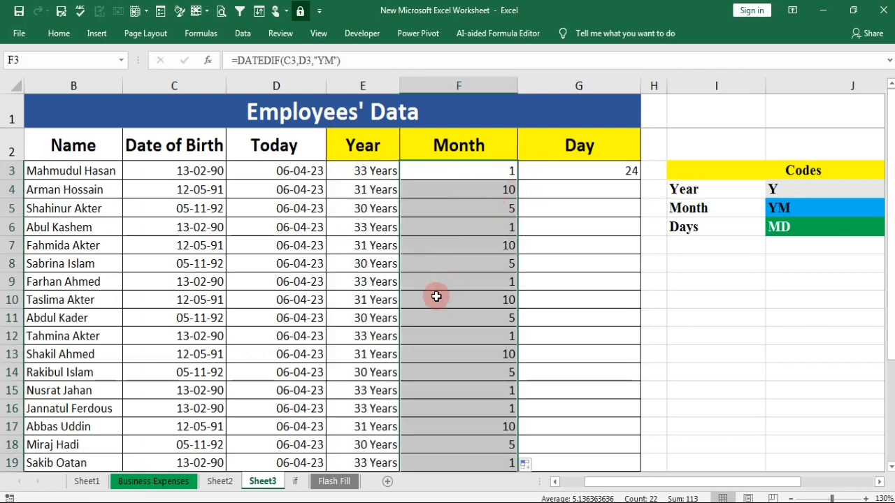
pyautogui.click(622, 172)
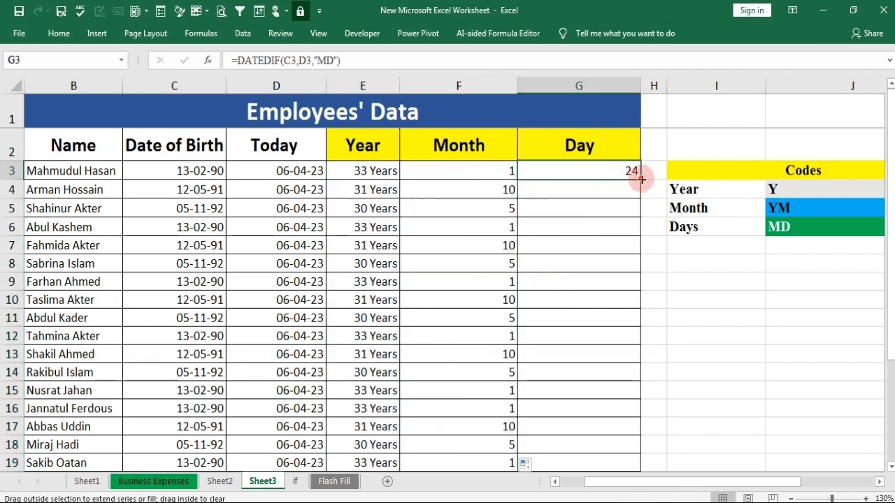
pyautogui.doubleClick(640, 179)
pyautogui.click(686, 301)
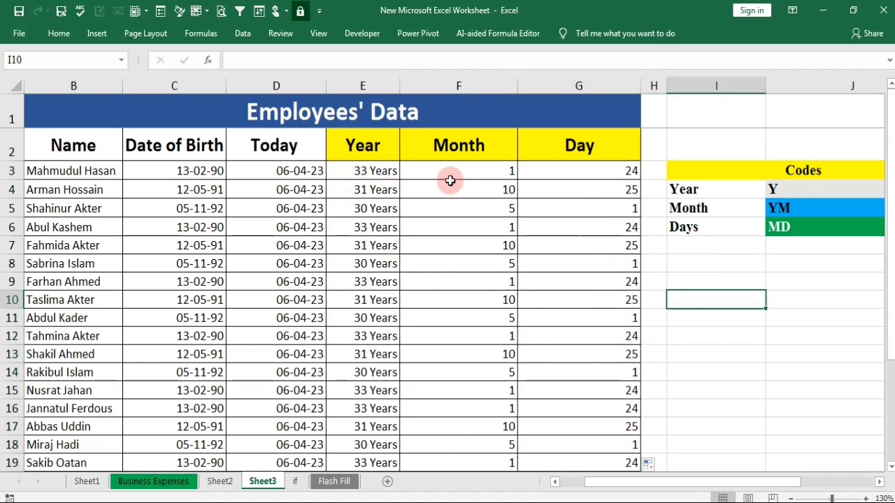
# - Apply the custom number format # "Month" to the Month column values in F3:F24
pyautogui.moveTo(456, 172); pyautogui.dragTo(473, 300)
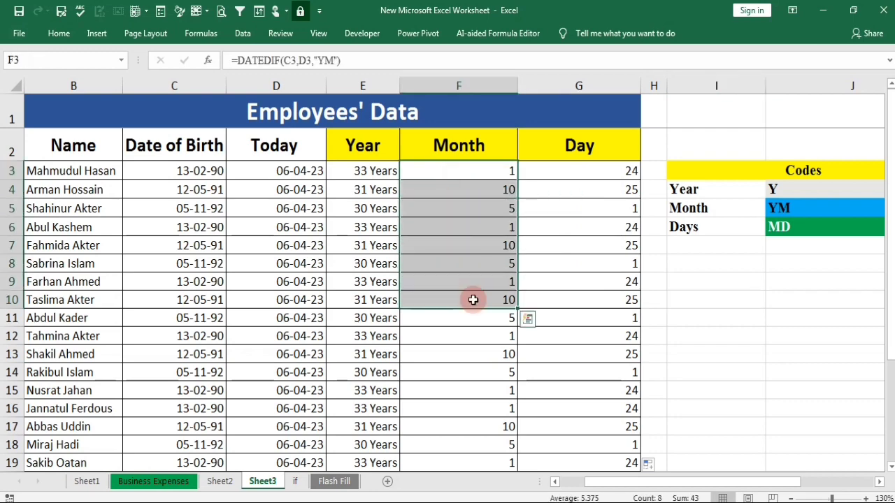
pyautogui.hotkey('ctrl', 'shift', 'Down')
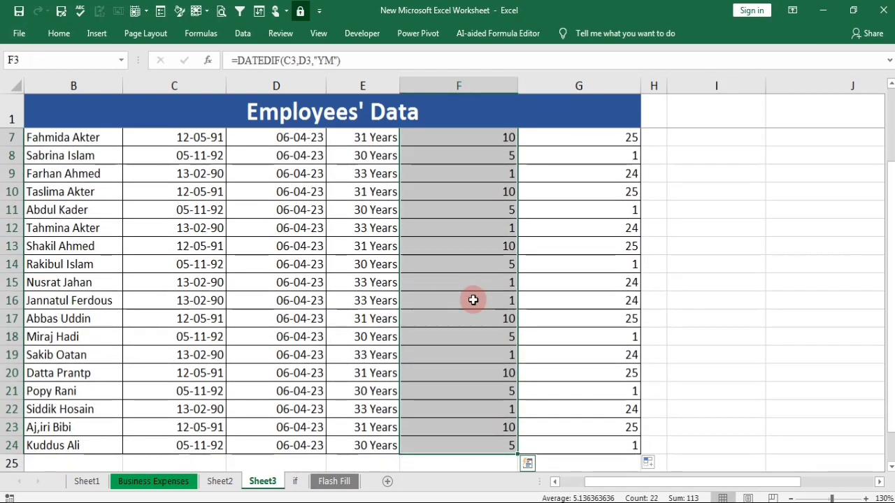
pyautogui.scroll(2, 474, 300)
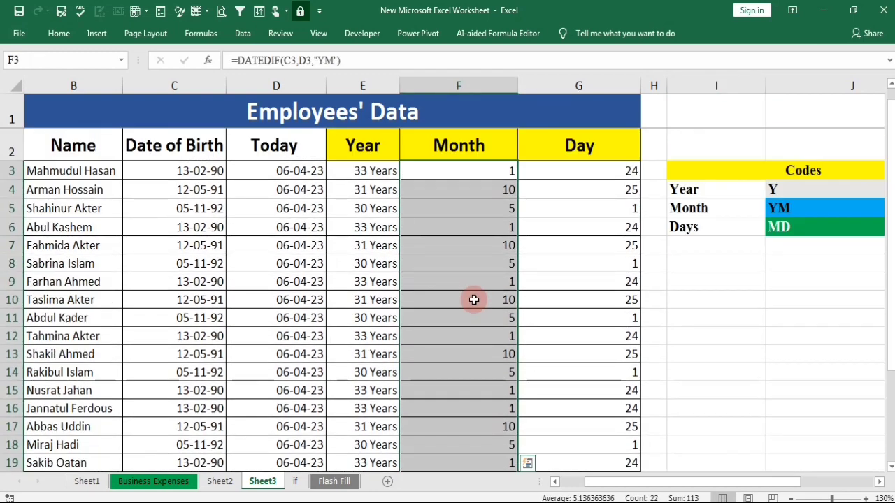
pyautogui.click(62, 33)
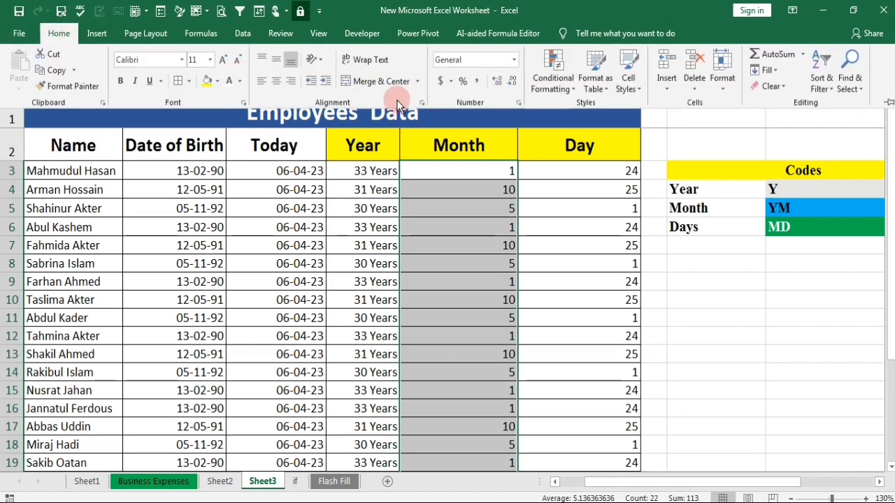
pyautogui.click(520, 103)
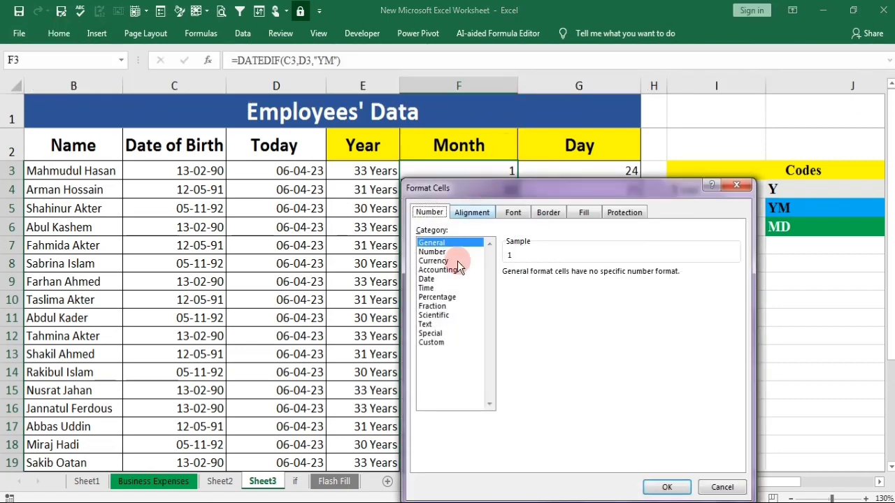
pyautogui.click(434, 345)
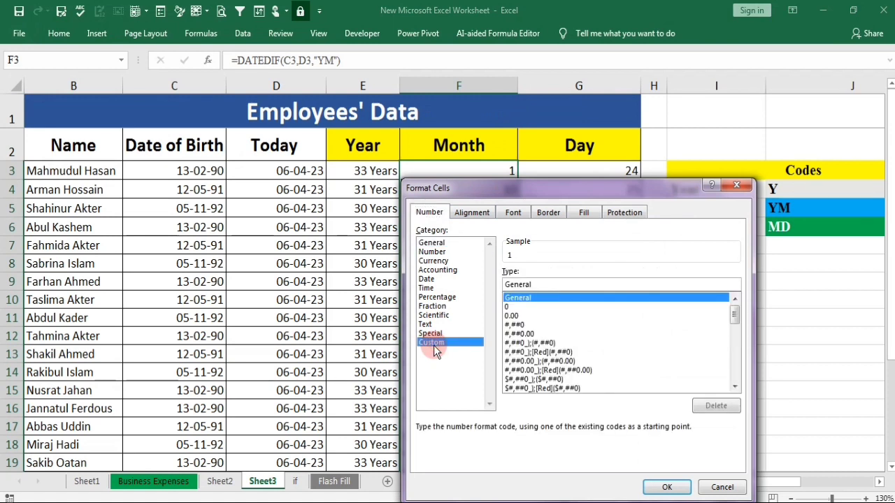
pyautogui.doubleClick(540, 283)
pyautogui.press('BackSpace')
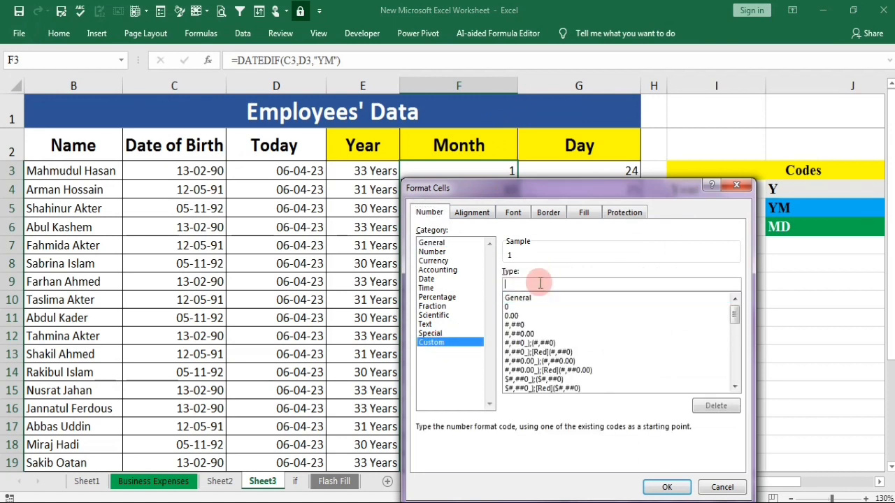
pyautogui.write('#')
pyautogui.write('"Month"')
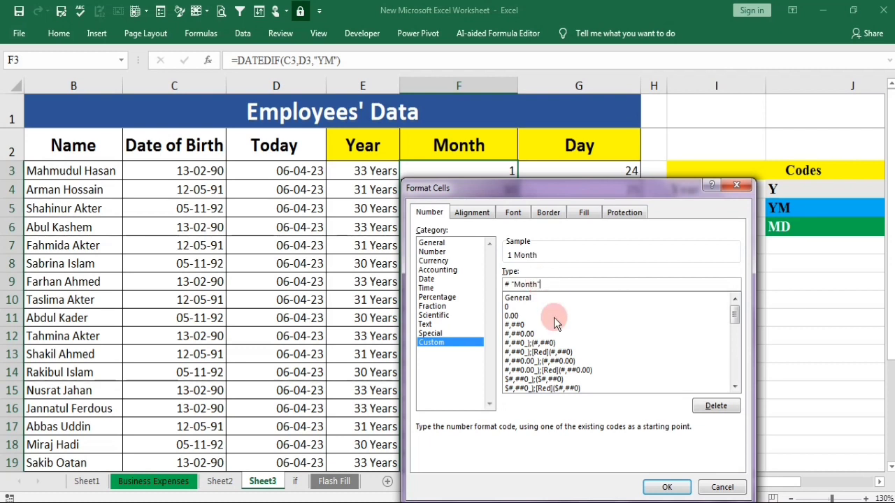
pyautogui.click(666, 487)
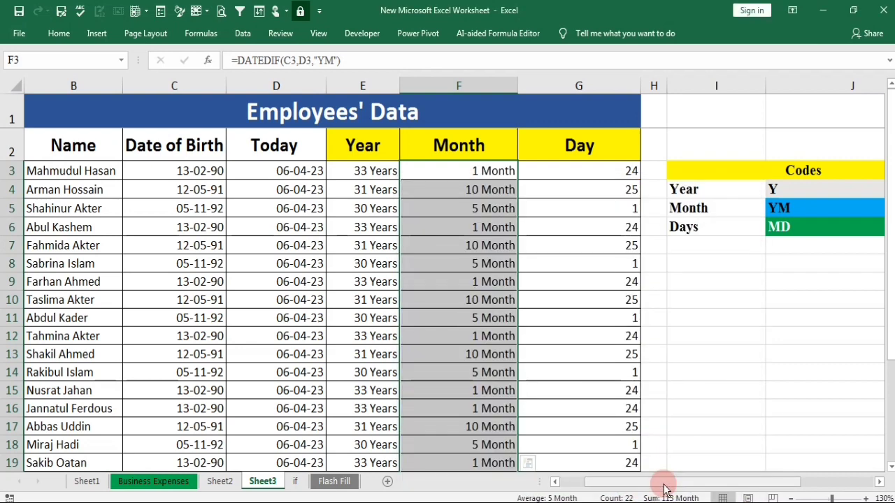
pyautogui.click(689, 283)
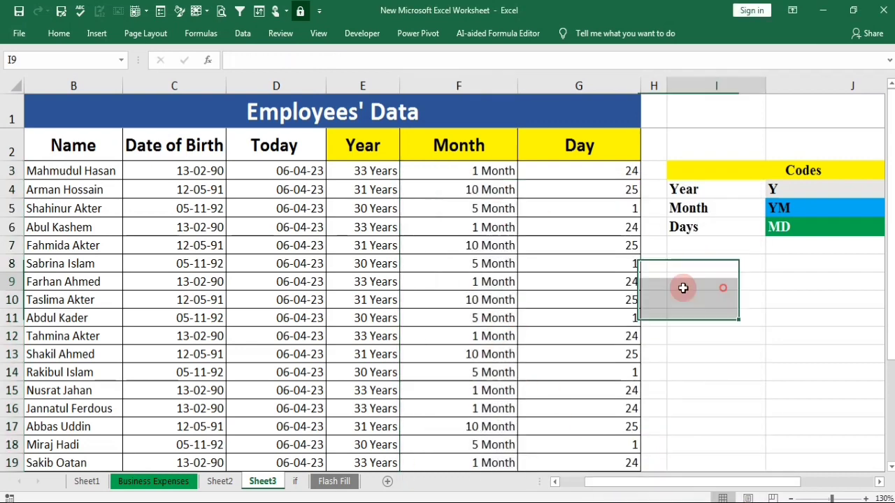
pyautogui.scroll(-3, 498, 154)
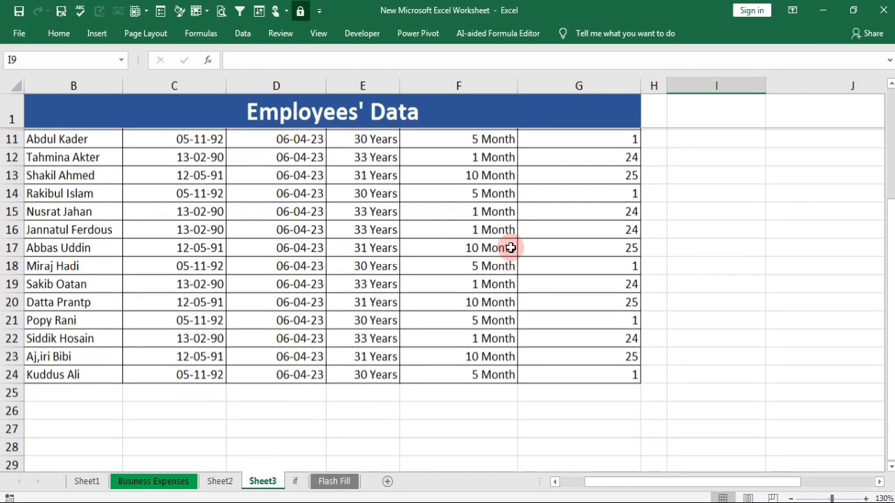
pyautogui.scroll(3, 510, 244)
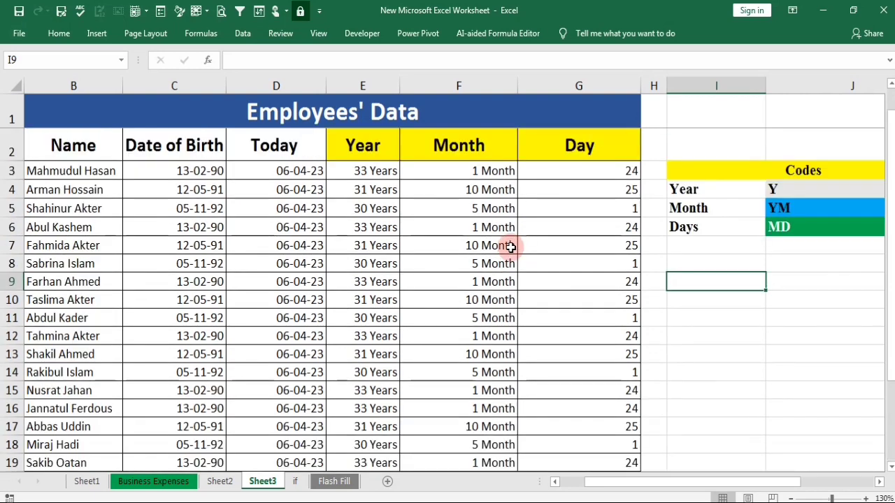
# - Apply the custom number format # "Days" to the Day column values in G3:G24
pyautogui.click(599, 173)
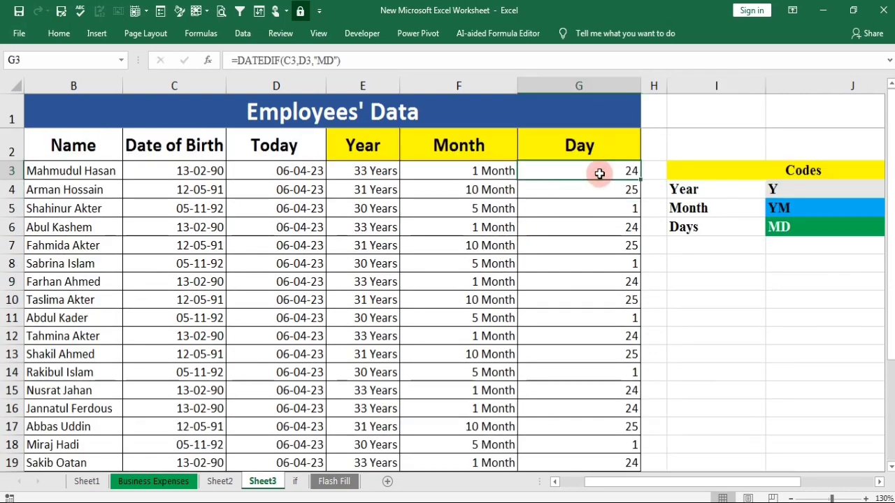
pyautogui.hotkey('ctrl', 'shift', 'Down')
pyautogui.scroll(2, 598, 172)
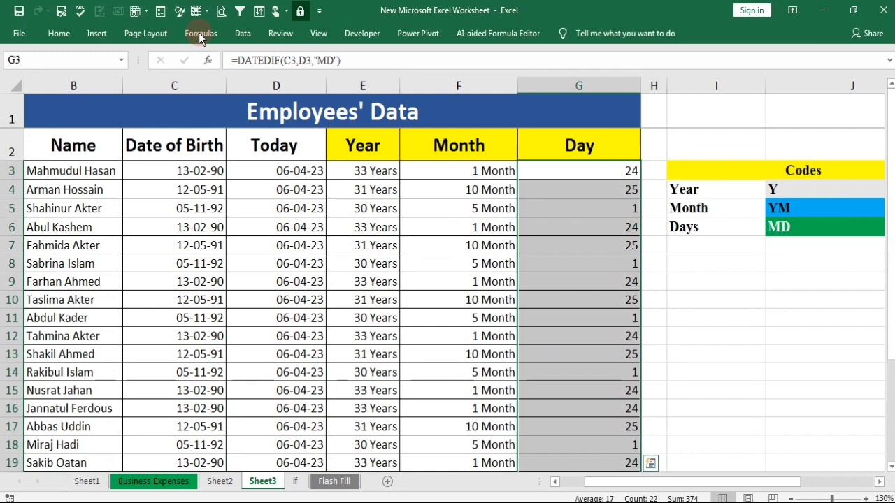
pyautogui.click(67, 33)
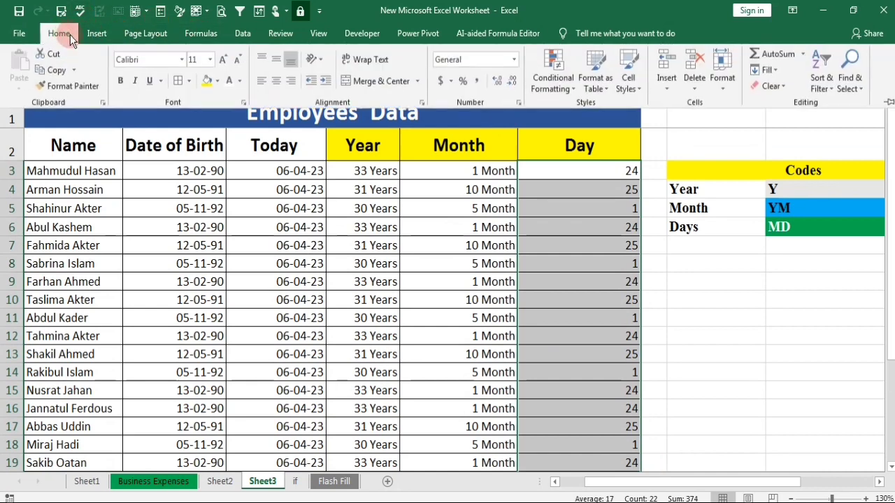
pyautogui.click(519, 103)
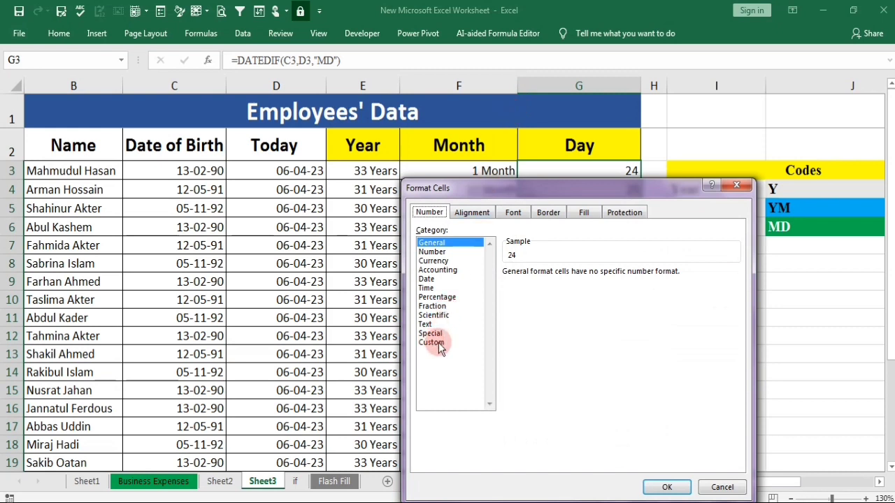
pyautogui.click(436, 342)
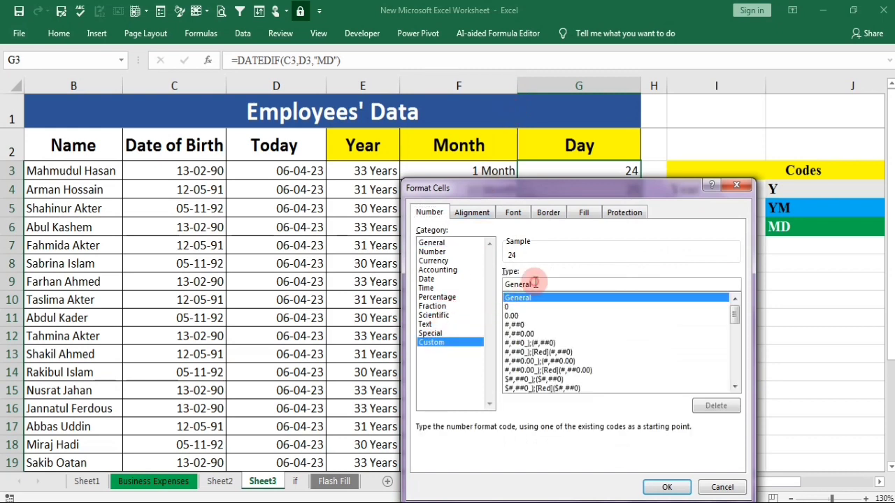
pyautogui.press('BackSpace')
pyautogui.press('BackSpace')
pyautogui.press('BackSpace')
pyautogui.press('BackSpace')
pyautogui.press('BackSpace')
pyautogui.press('BackSpace')
pyautogui.press('BackSpace')
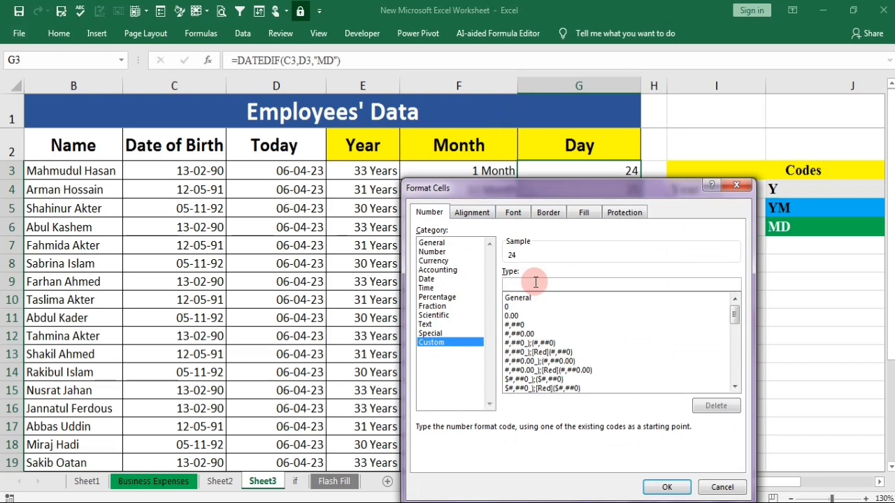
pyautogui.write('# "Days')
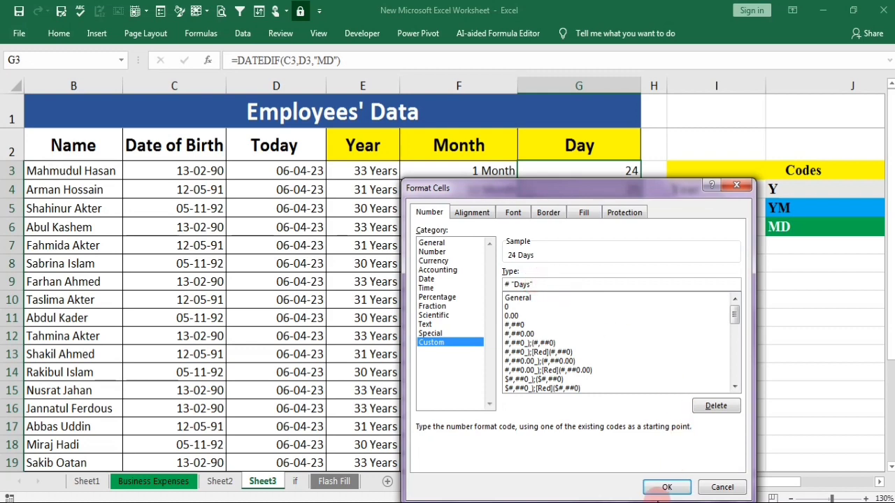
pyautogui.click(669, 487)
pyautogui.click(699, 301)
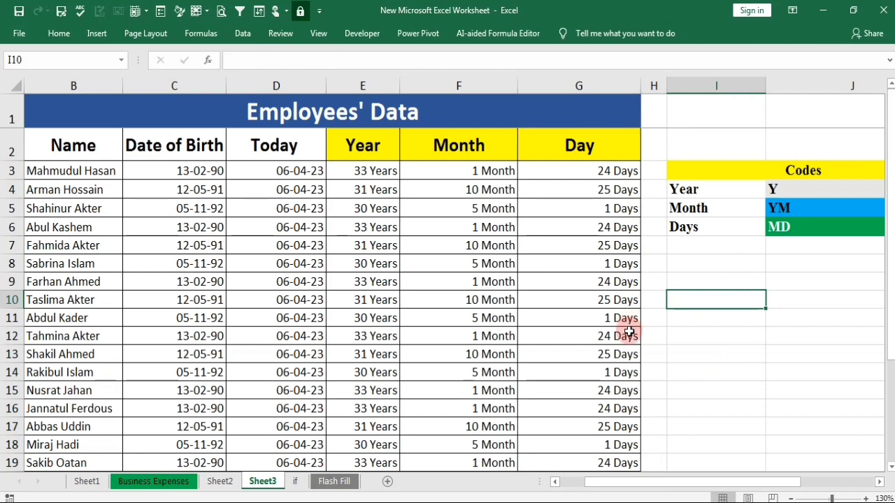
pyautogui.scroll(-2, 629, 334)
pyautogui.scroll(-1, 629, 334)
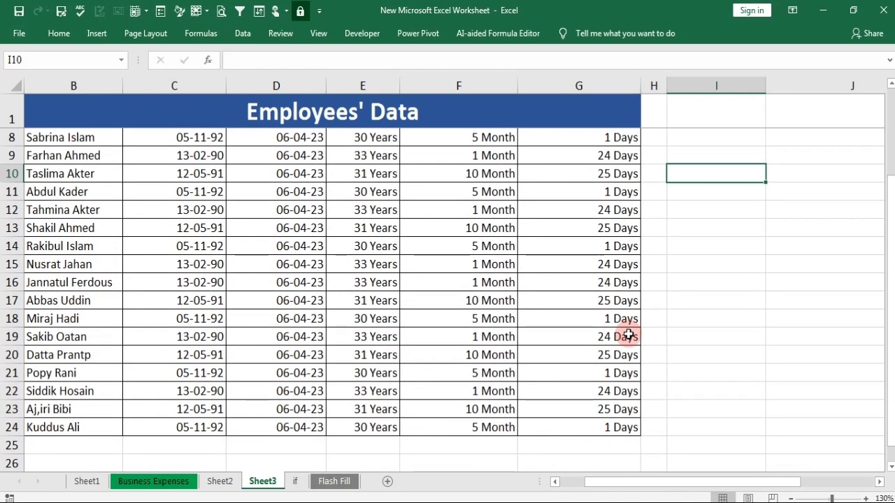
pyautogui.scroll(3, 629, 334)
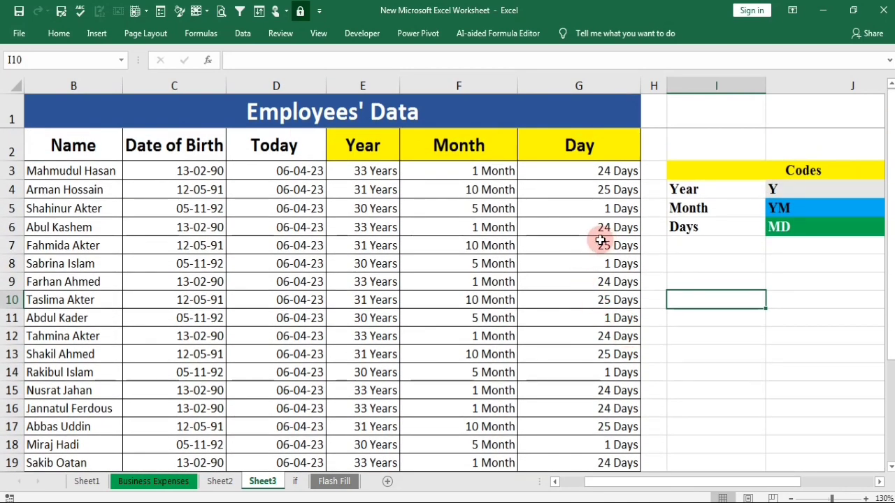